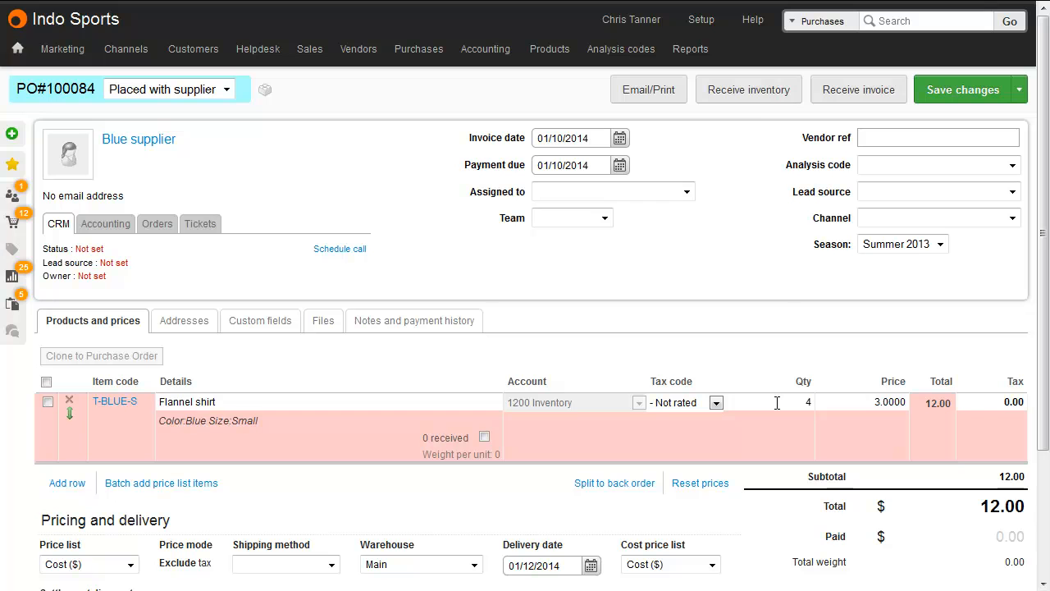
Receive all 4 flannel shirts on purchase order 100084 into the Main warehouse
{"action": "left_click", "coordinate": [752, 92]}
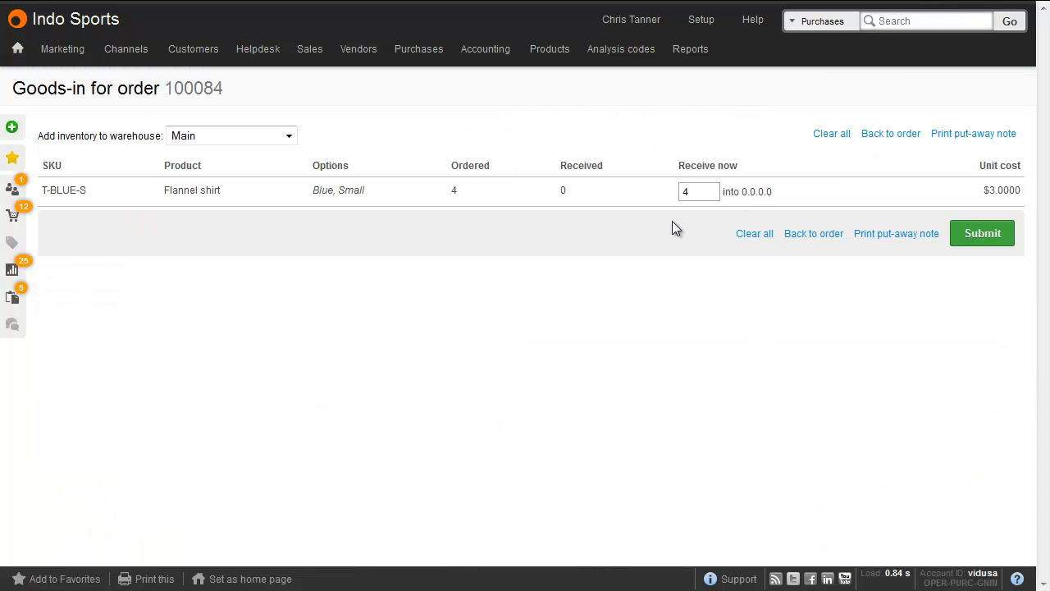
{"action": "left_click", "coordinate": [956, 236]}
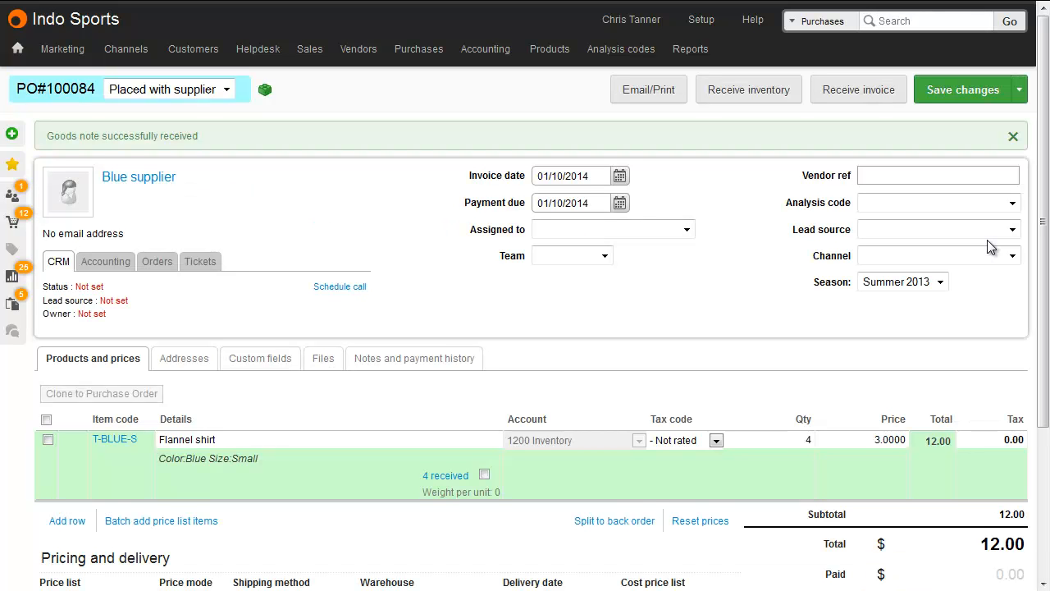
Add a new order line named "Shipping discount" with a price of -1
{"action": "scroll", "coordinate": [988, 244], "scroll_direction": "down", "scroll_amount": 2}
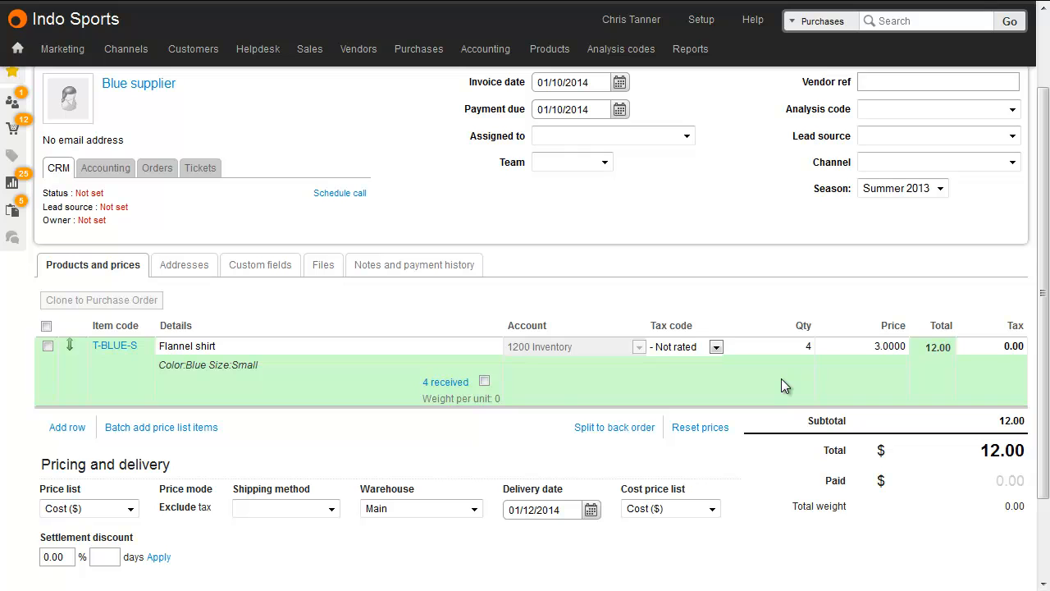
{"action": "left_click", "coordinate": [67, 427]}
{"action": "left_click", "coordinate": [254, 417]}
{"action": "type", "text": "Ship"}
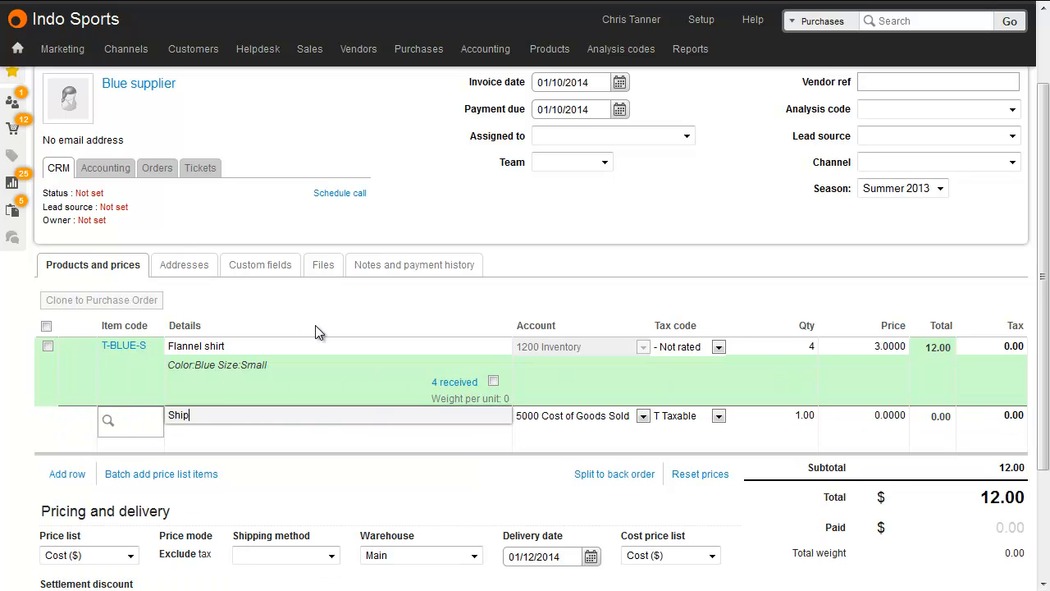
{"action": "type", "text": "ping discount"}
{"action": "left_click", "coordinate": [865, 419]}
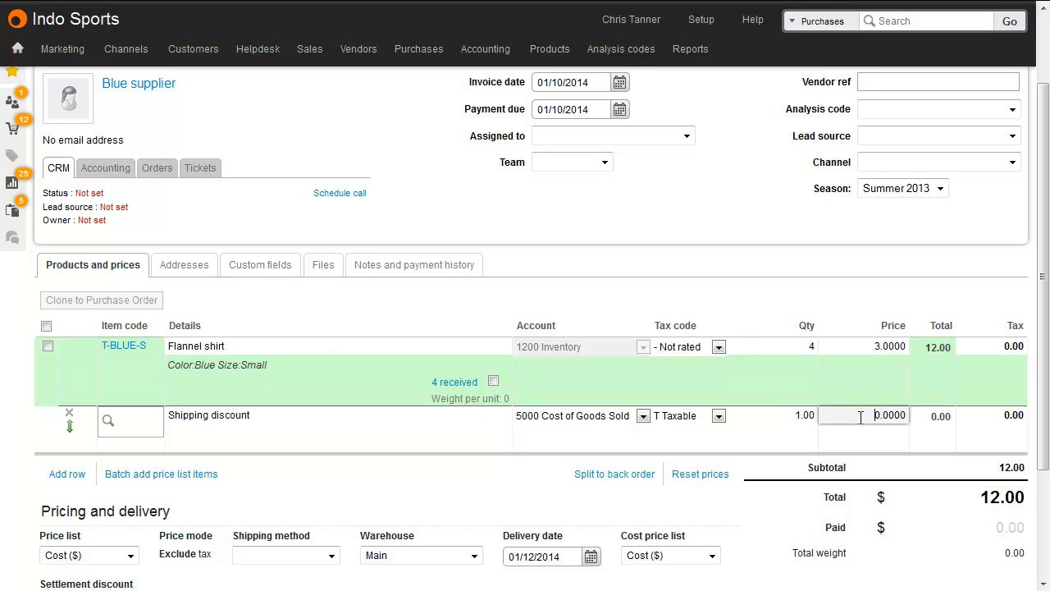
{"action": "left_click_drag", "start_coordinate": [857, 413], "coordinate": [918, 415]}
{"action": "type", "text": "-1"}
Save the changes to the purchase order
{"action": "left_click", "coordinate": [926, 304]}
{"action": "scroll", "coordinate": [927, 303], "scroll_direction": "up", "scroll_amount": 2}
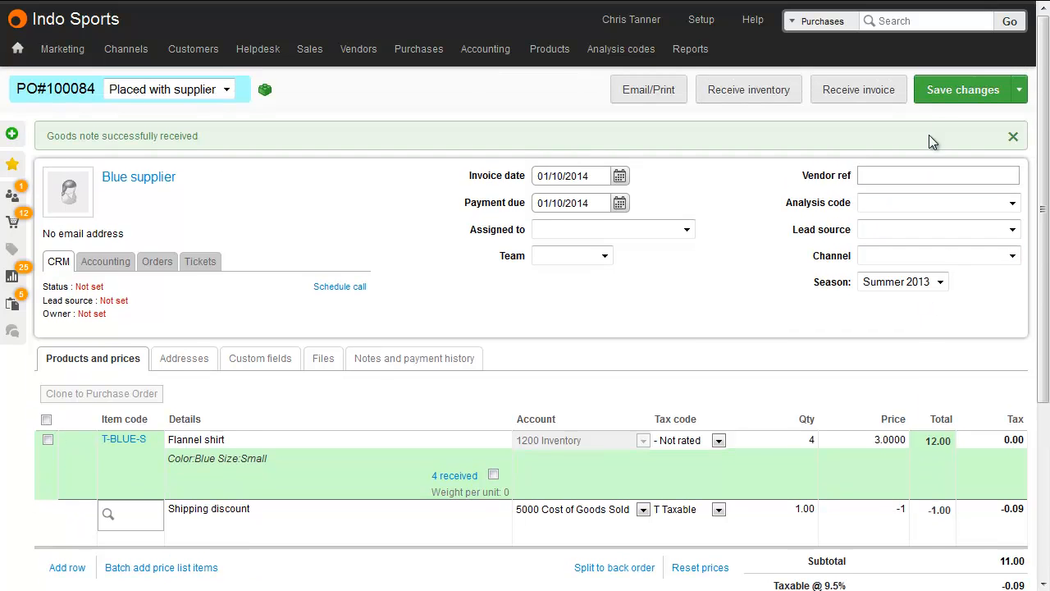
{"action": "left_click", "coordinate": [955, 88]}
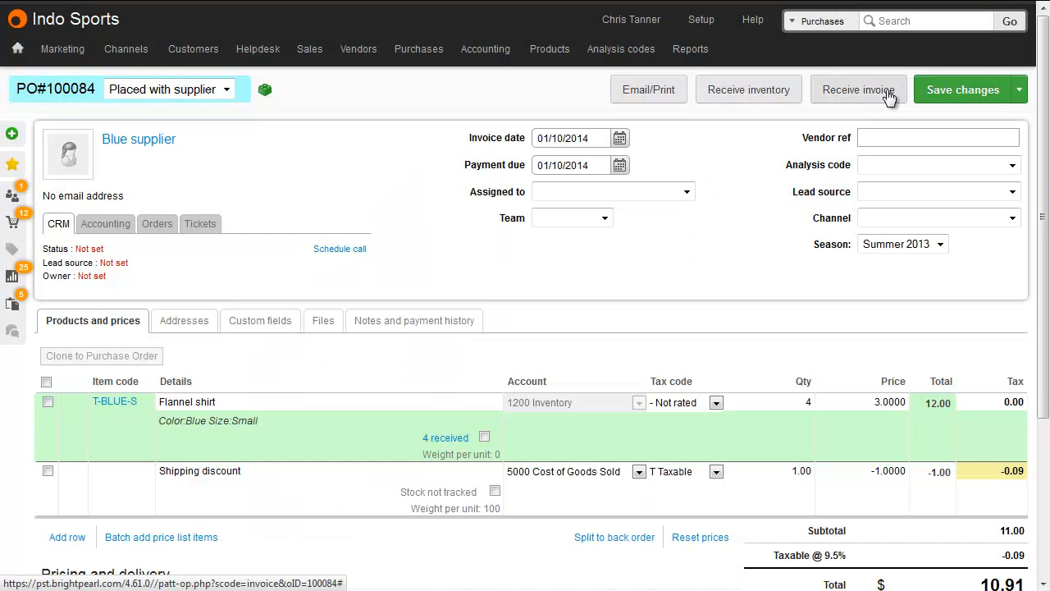
Receive the invoice for order 100084 with vendor invoice reference REf345
{"action": "left_click", "coordinate": [886, 89]}
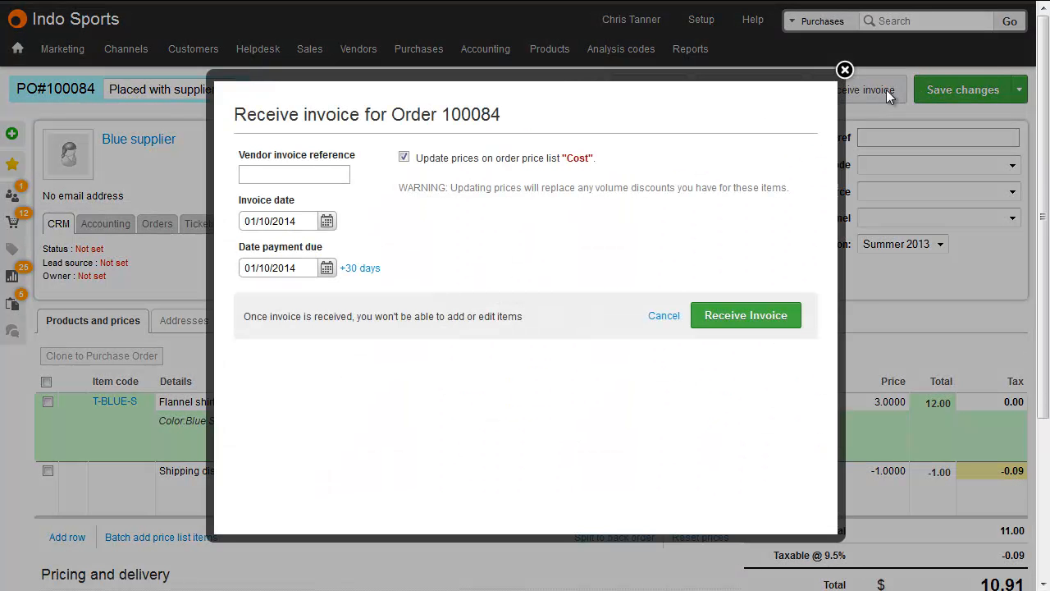
{"action": "left_click", "coordinate": [314, 179]}
{"action": "type", "text": "REF325"}
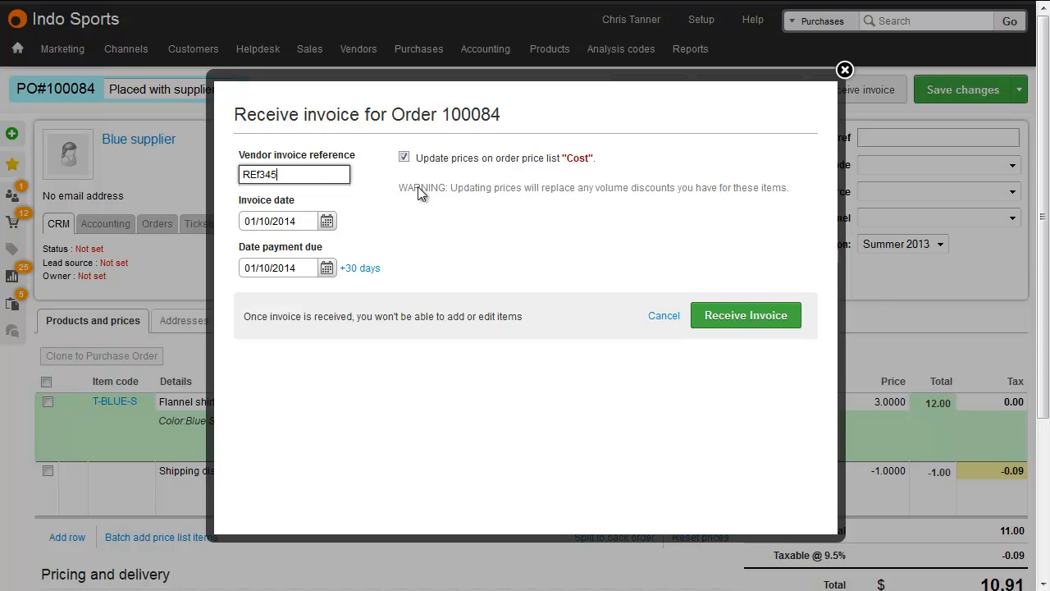
{"action": "left_click", "coordinate": [741, 318]}
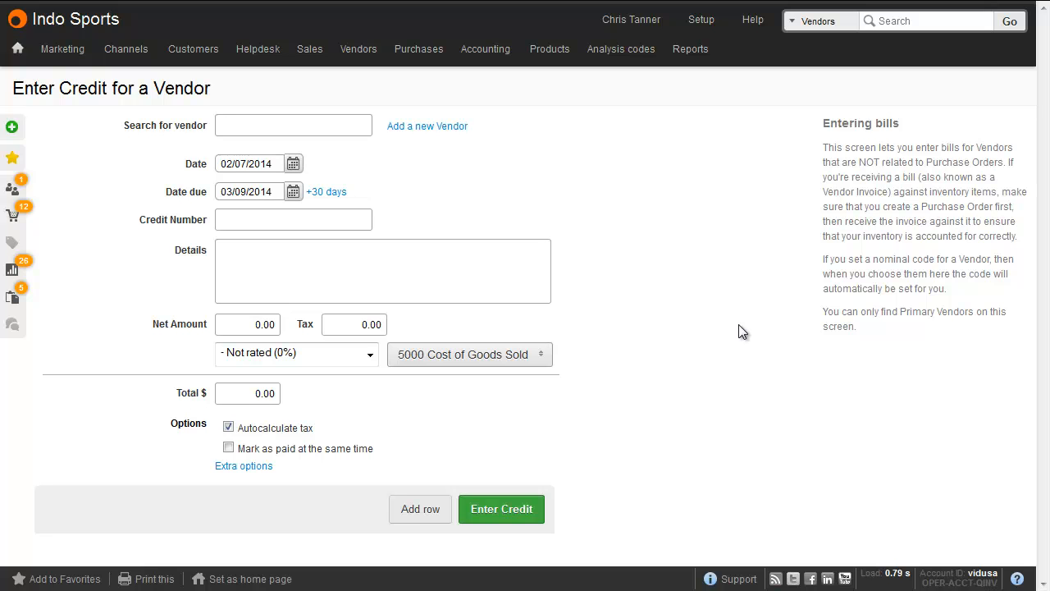
On the vendor credit form, search for and select Blue supplier as the vendor
{"action": "mouse_move", "coordinate": [361, 51]}
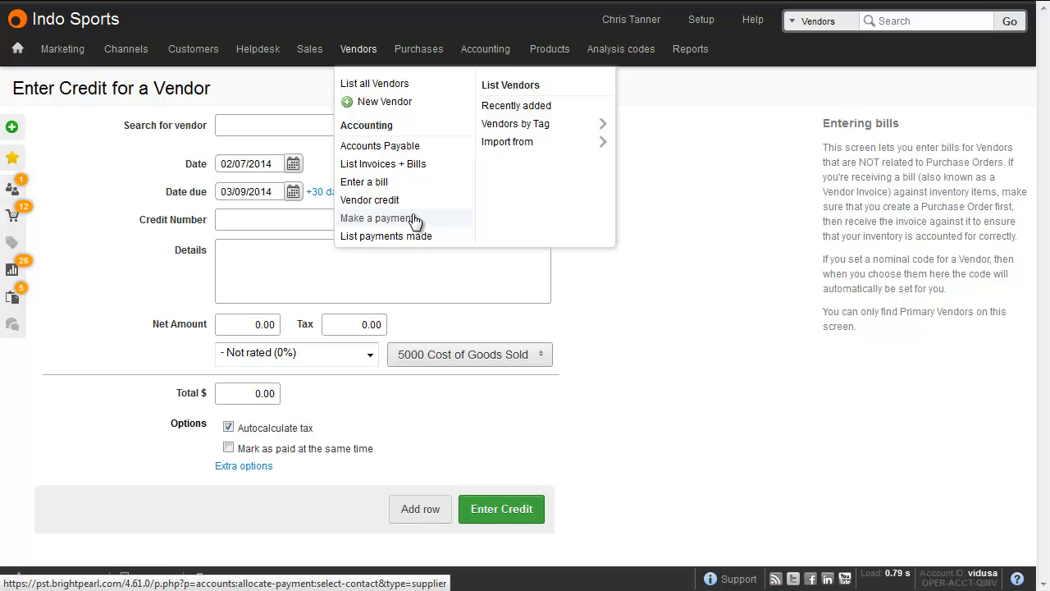
{"action": "left_click", "coordinate": [296, 125]}
{"action": "type", "text": "blue"}
{"action": "left_click", "coordinate": [301, 146]}
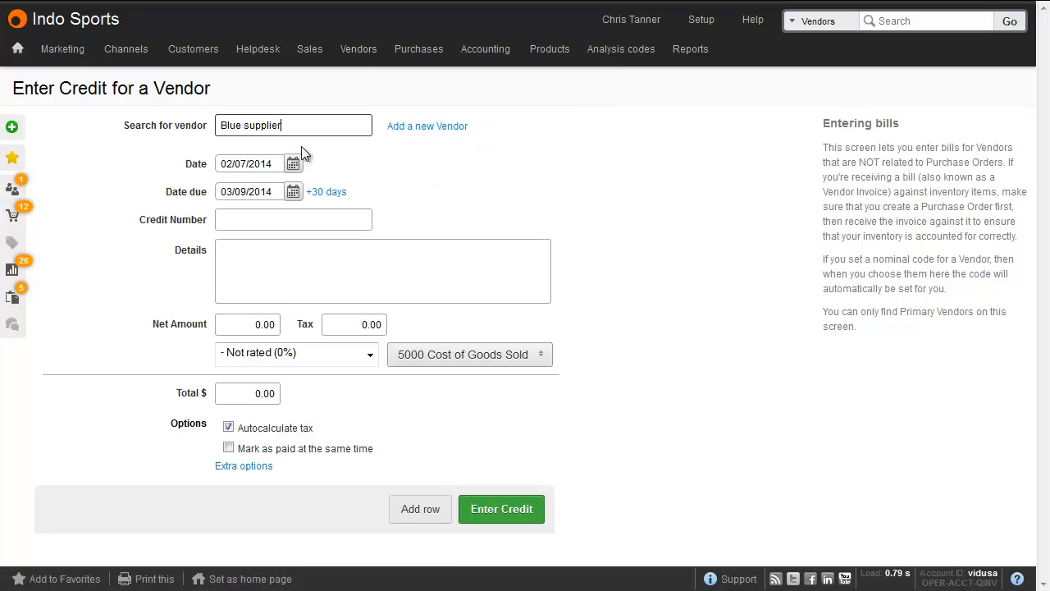
Set the credit number to CRD345 and the details to "Credit for shipping"
{"action": "left_click", "coordinate": [272, 218]}
{"action": "type", "text": "CRD345"}
{"action": "left_click", "coordinate": [331, 270]}
{"action": "type", "text": "Credit for shipping"}
{"action": "key", "text": "Tab"}
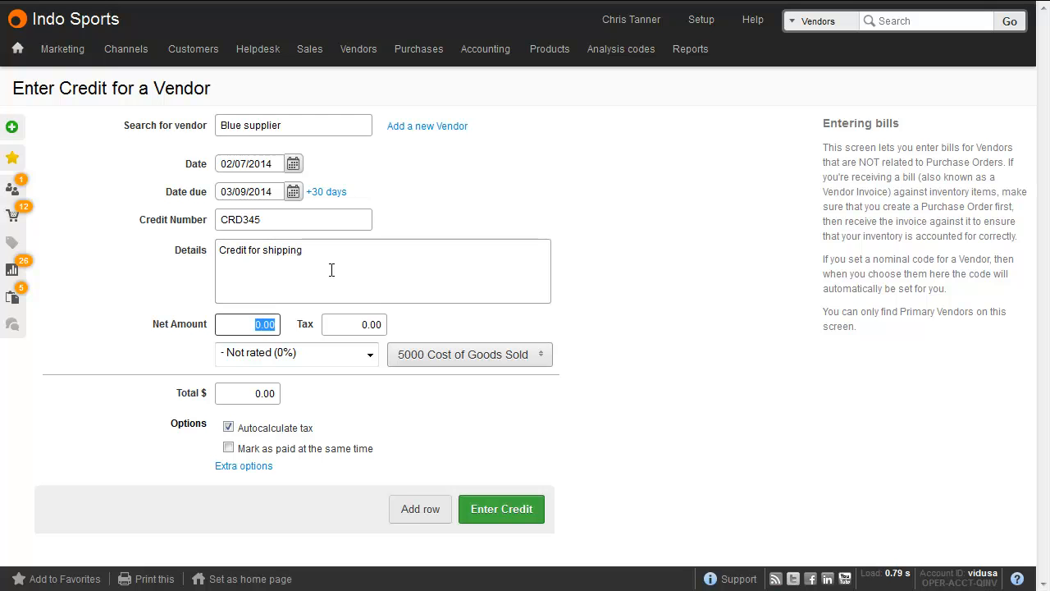
Enter the credit with a net amount of 2.50 charged to 5010 Freight & Shipping Costs, continuing past the date warning
{"action": "type", "text": "2.50"}
{"action": "key", "text": "Tab"}
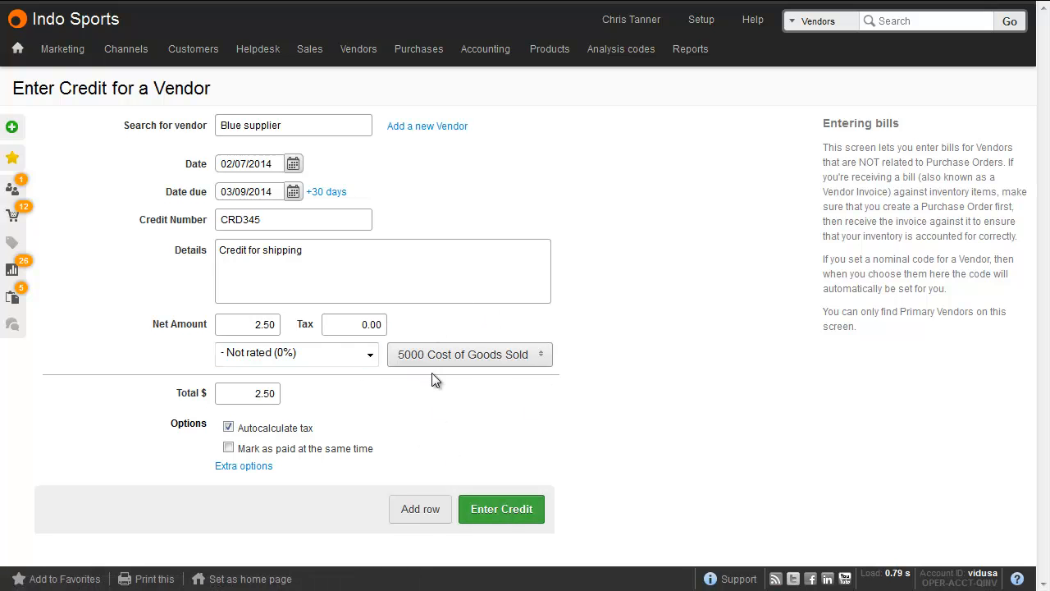
{"action": "left_click", "coordinate": [450, 355]}
{"action": "type", "text": "ship"}
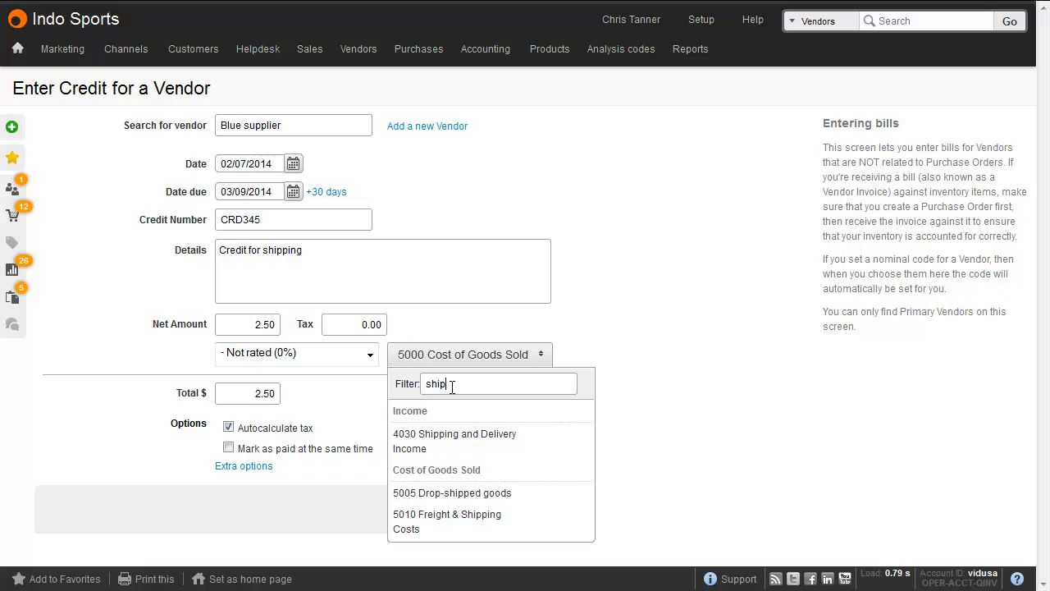
{"action": "left_click", "coordinate": [463, 524]}
{"action": "left_click", "coordinate": [504, 515]}
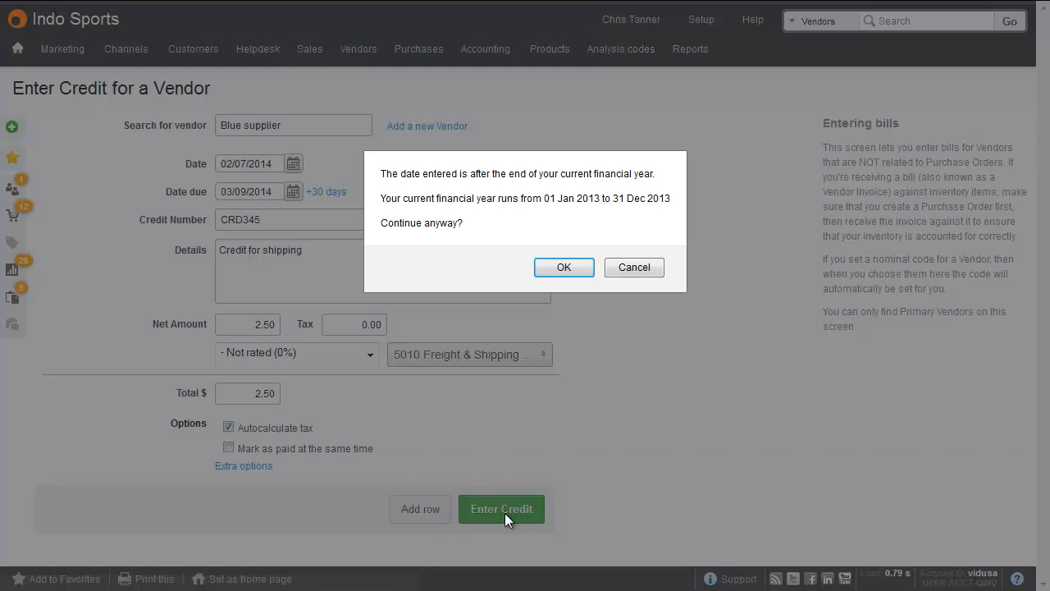
{"action": "left_click", "coordinate": [565, 269]}
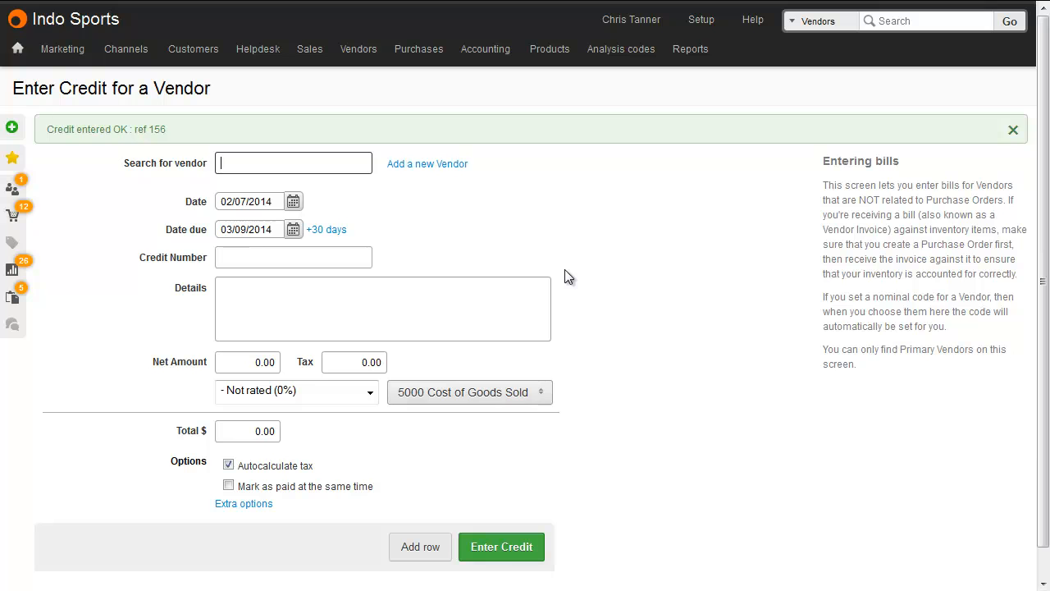
Open Accounts Payable and start allocating a payment for Blue supplier
{"action": "mouse_move", "coordinate": [359, 51]}
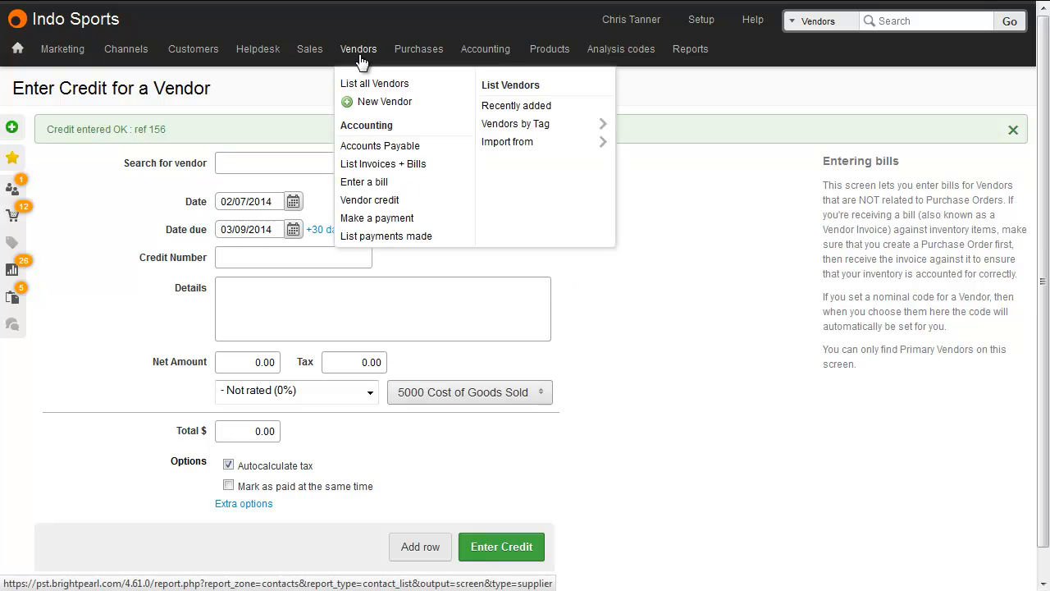
{"action": "left_click", "coordinate": [383, 148]}
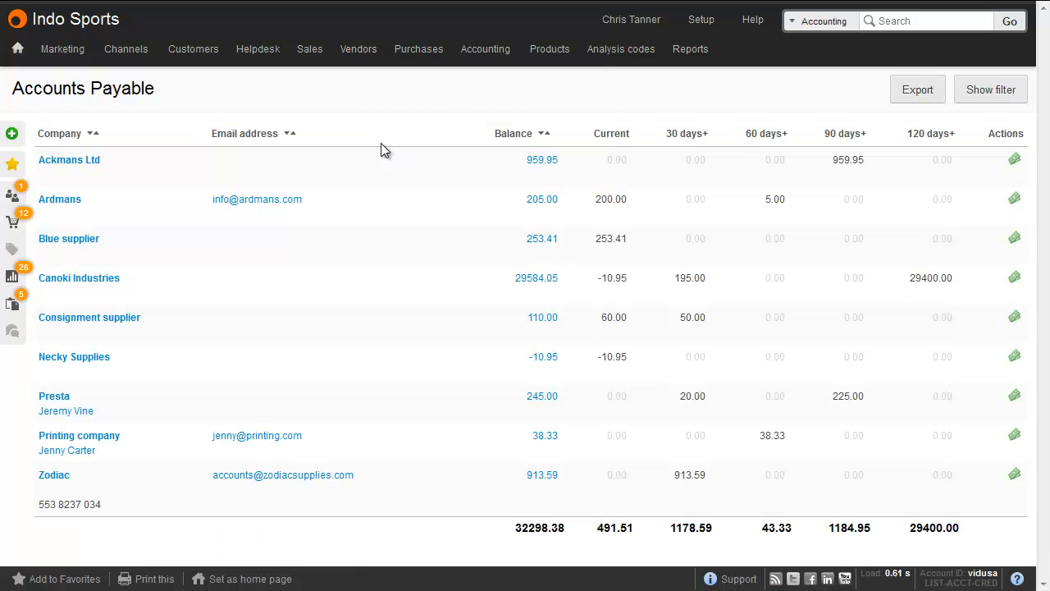
{"action": "left_click", "coordinate": [1015, 238]}
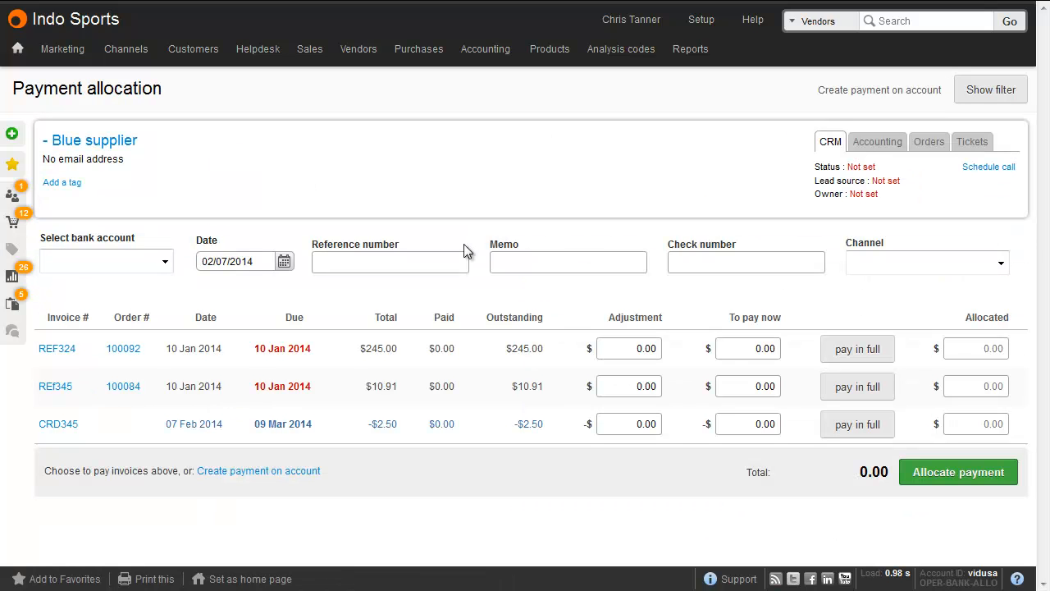
Allocate credit CRD345 in full from 1001 Bank Account and accept the negative payment total
{"action": "left_click", "coordinate": [166, 259]}
{"action": "left_click", "coordinate": [157, 295]}
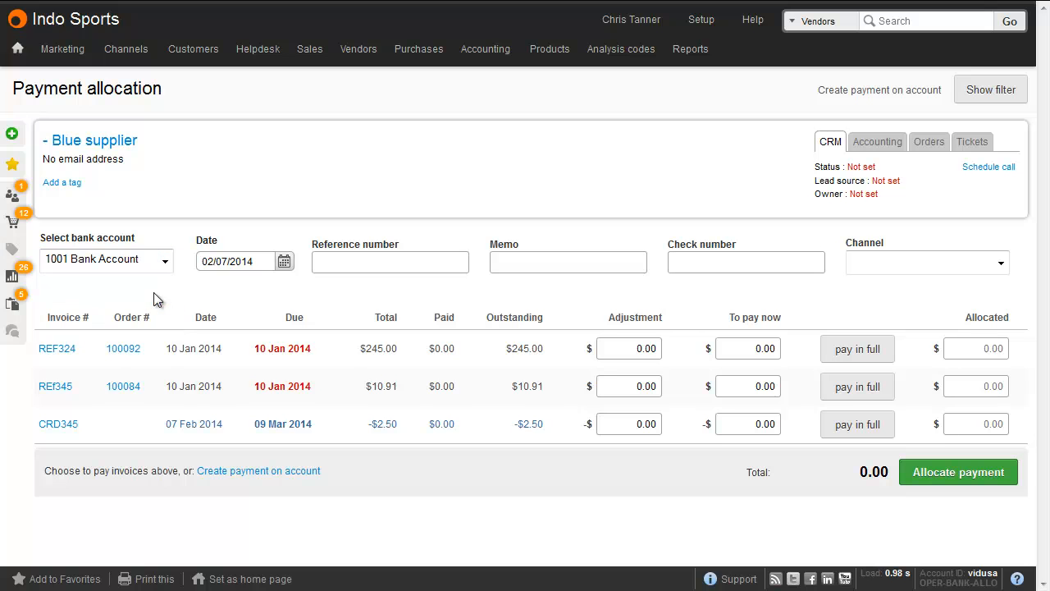
{"action": "left_click", "coordinate": [856, 427]}
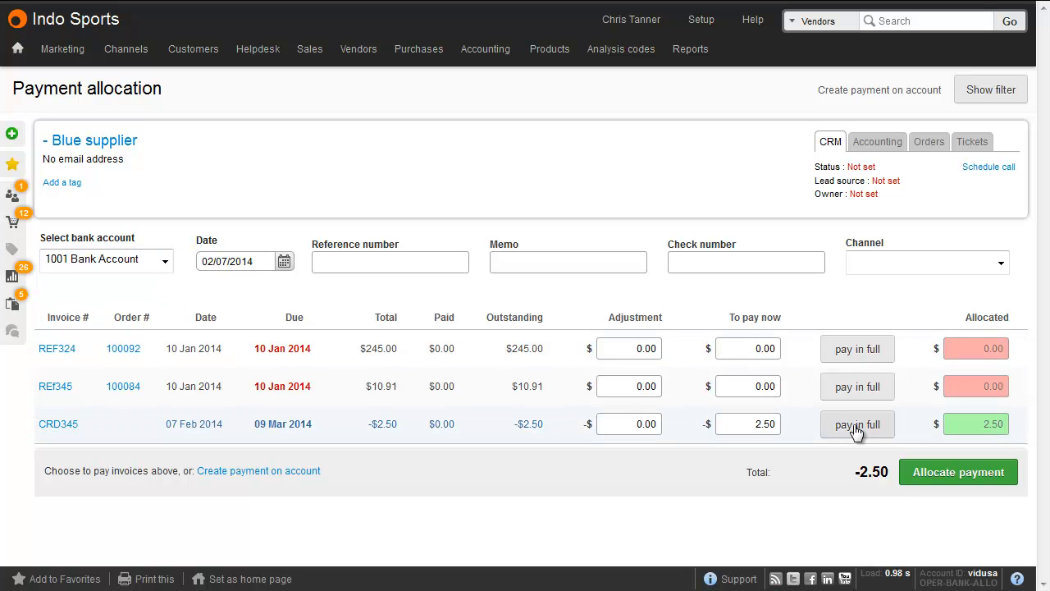
{"action": "left_click", "coordinate": [960, 468]}
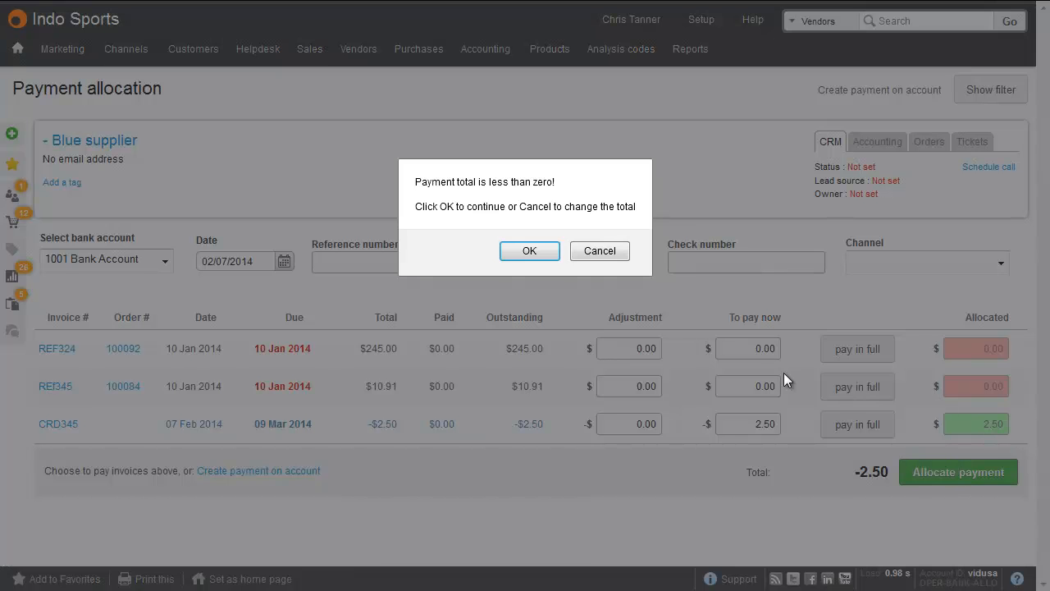
{"action": "left_click", "coordinate": [530, 251]}
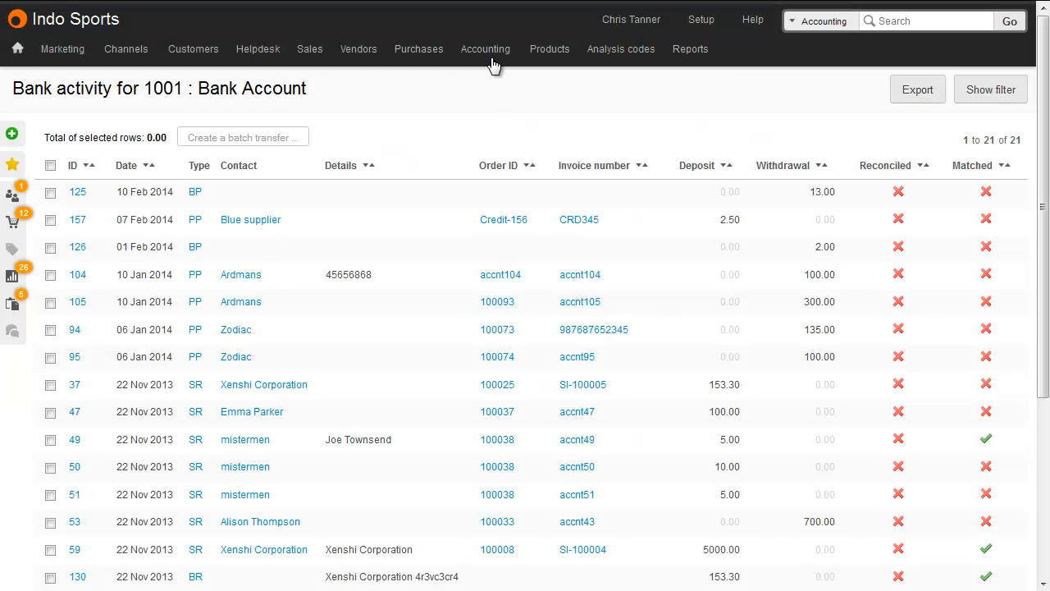
Open the activity report for 1001 Bank Account
{"action": "mouse_move", "coordinate": [490, 55]}
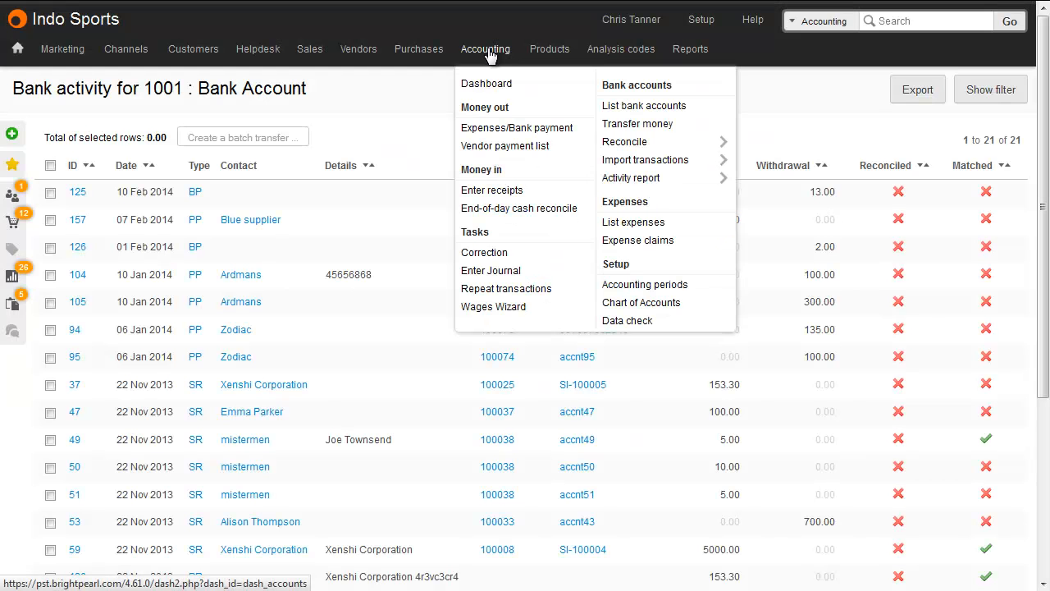
{"action": "mouse_move", "coordinate": [706, 179]}
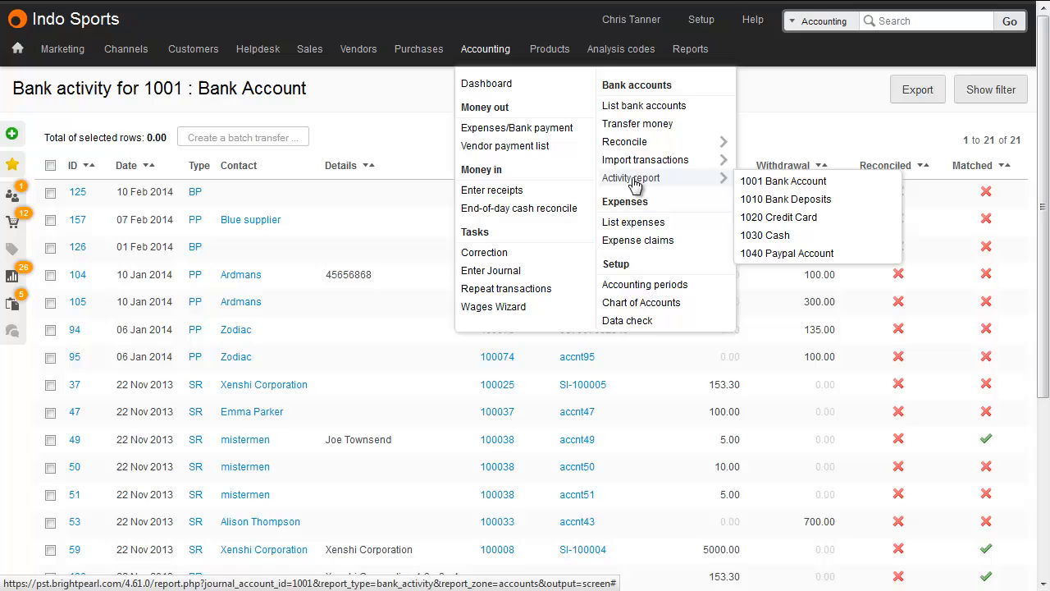
{"action": "left_click", "coordinate": [774, 181]}
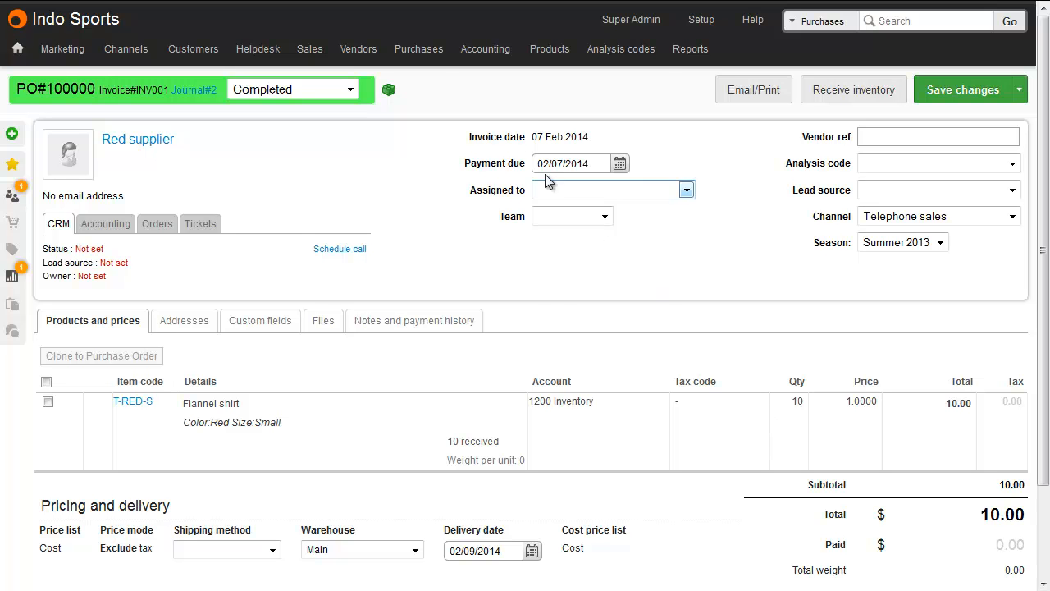
Create a new purchase credit and enter "T-RED-S Flannel shirt" as the line details
{"action": "mouse_move", "coordinate": [438, 65]}
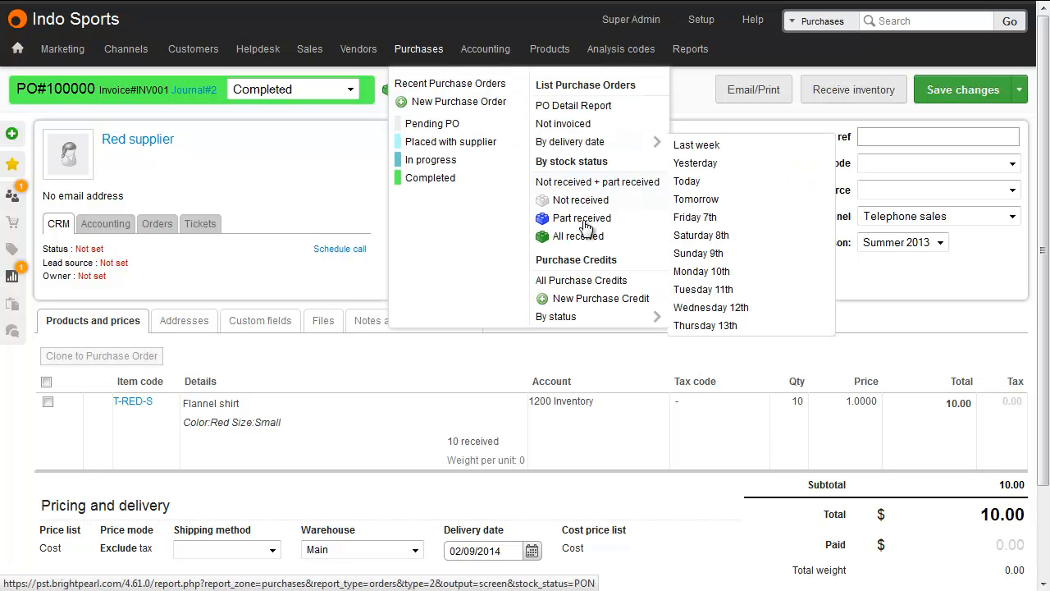
{"action": "left_click", "coordinate": [598, 300]}
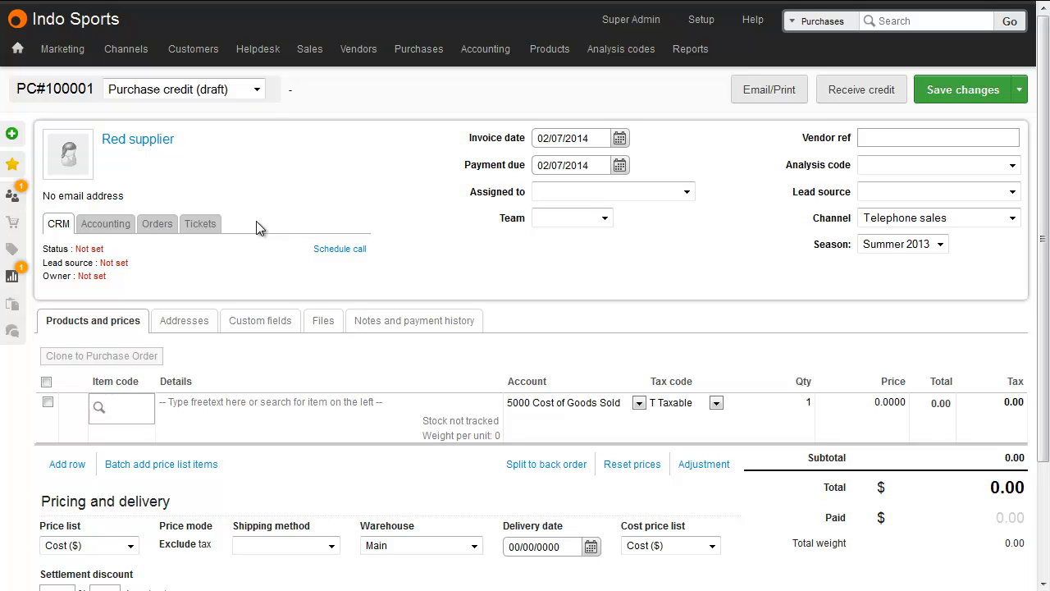
{"action": "left_click", "coordinate": [240, 399]}
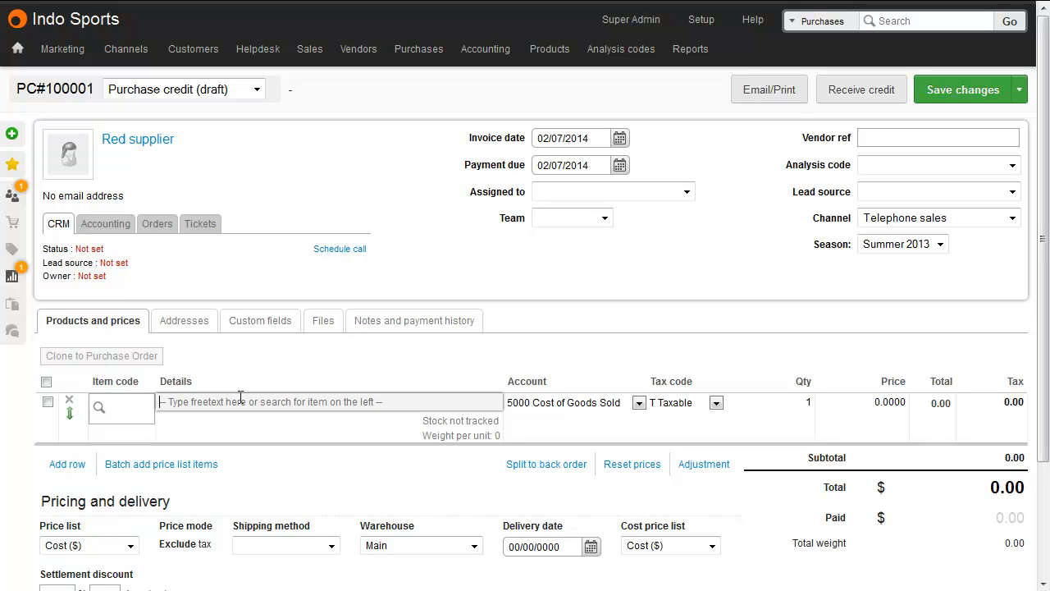
{"action": "type", "text": "T-RED-S  "}
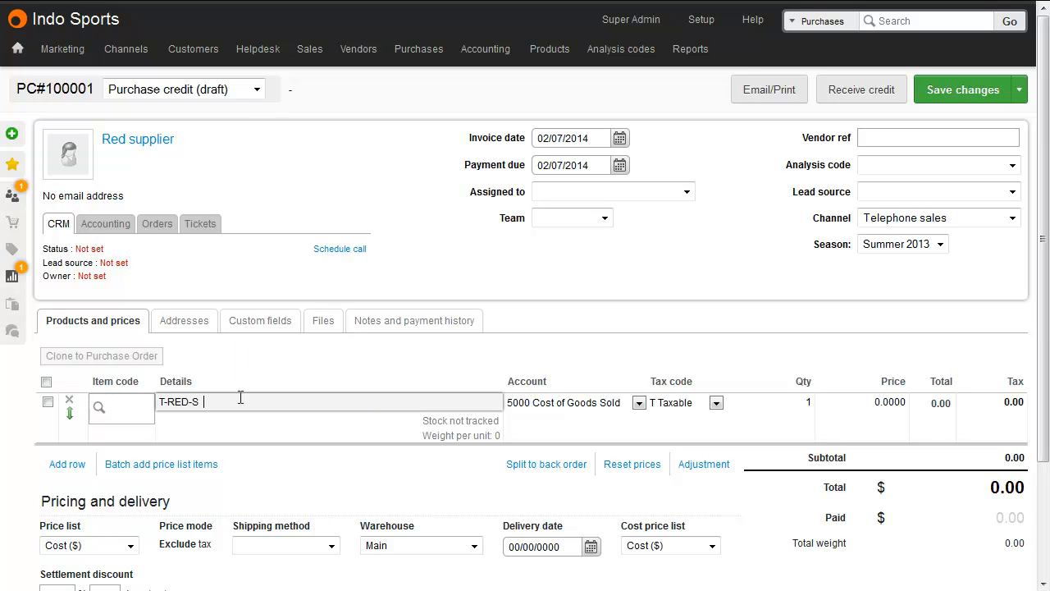
{"action": "type", "text": "Flannel-shirt"}
Set the credit line's tax code to Not rated, quantity to 10 and price to 1
{"action": "left_click", "coordinate": [679, 410]}
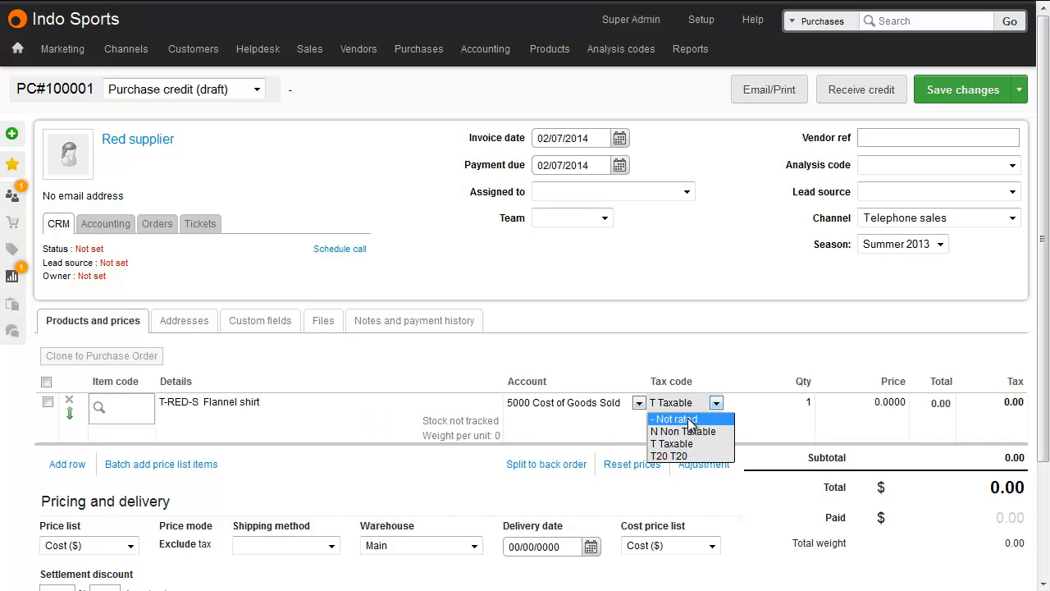
{"action": "left_click", "coordinate": [686, 417]}
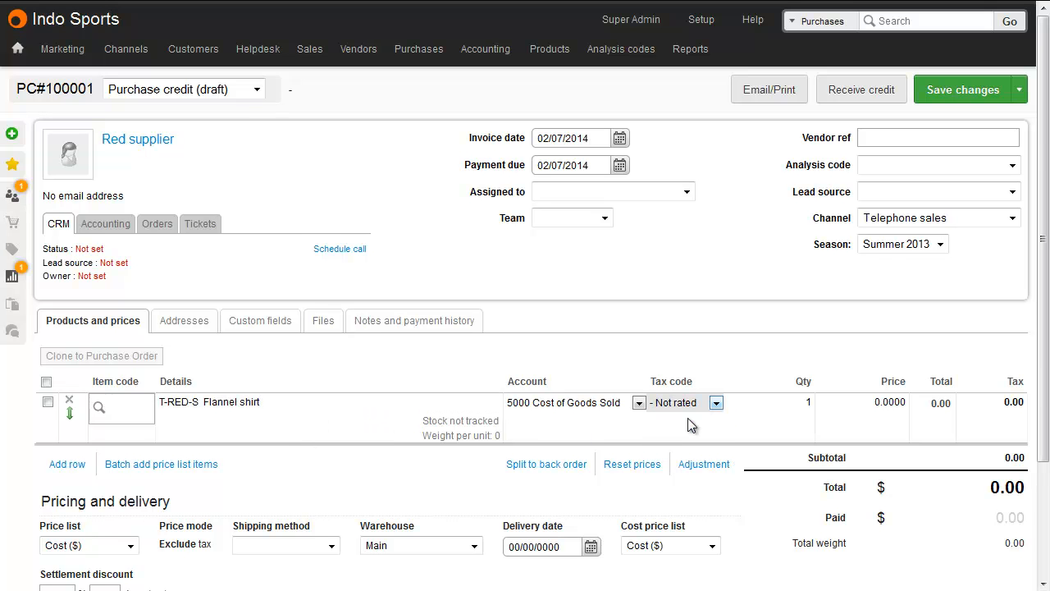
{"action": "left_click", "coordinate": [784, 403]}
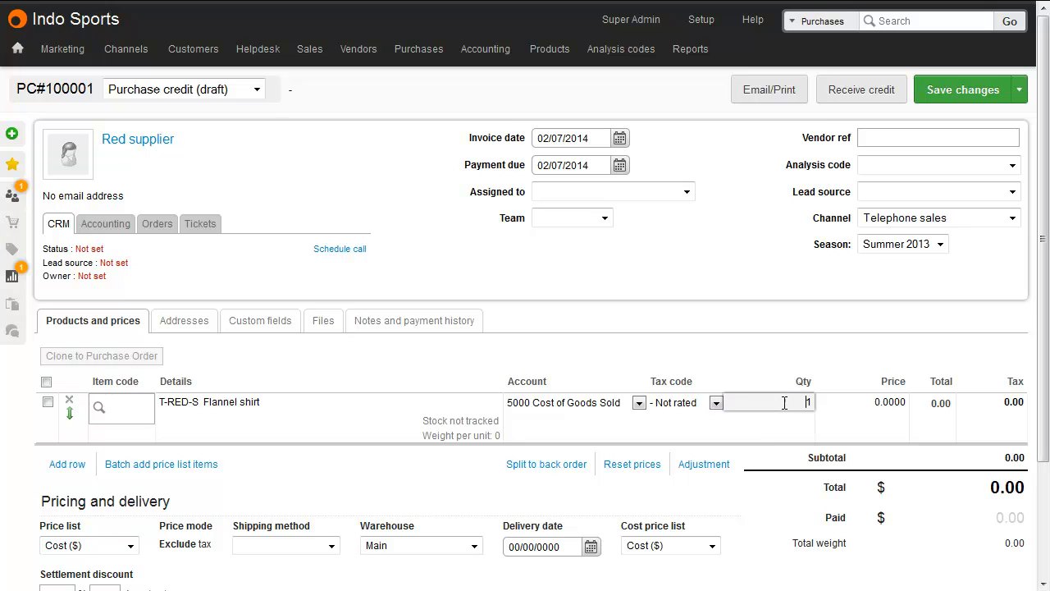
{"action": "type", "text": "0"}
{"action": "left_click", "coordinate": [854, 402]}
{"action": "type", "text": "1"}
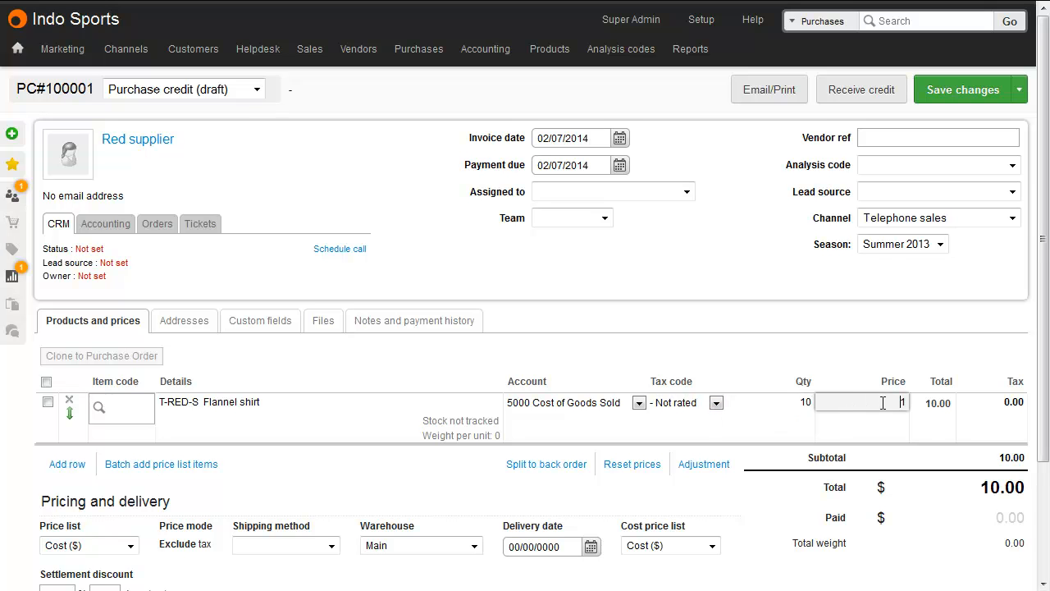
Open the Inventory detail report and show its filter options
{"action": "left_click", "coordinate": [853, 363]}
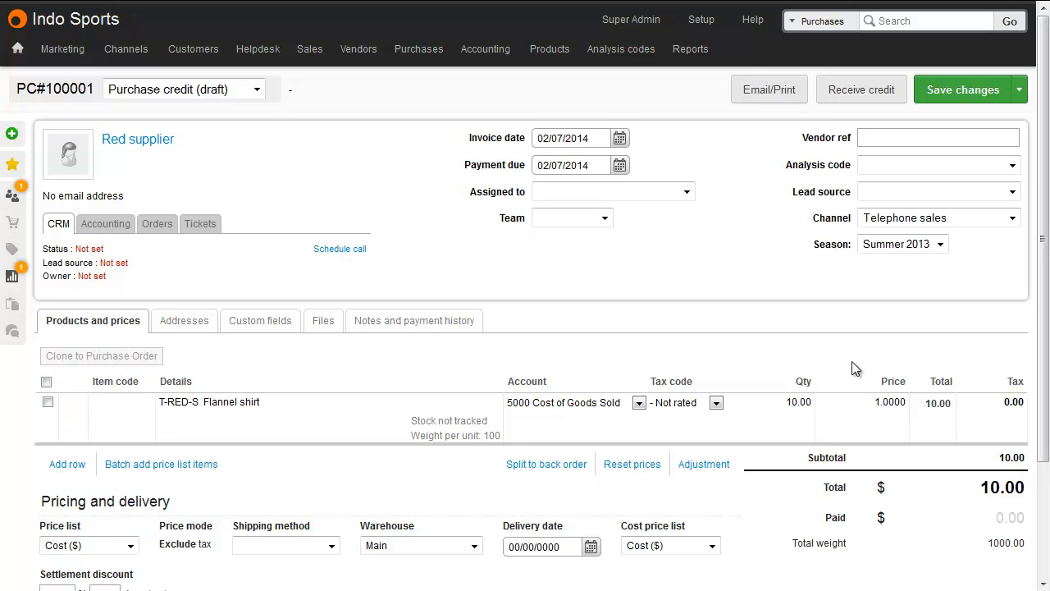
{"action": "mouse_move", "coordinate": [550, 51]}
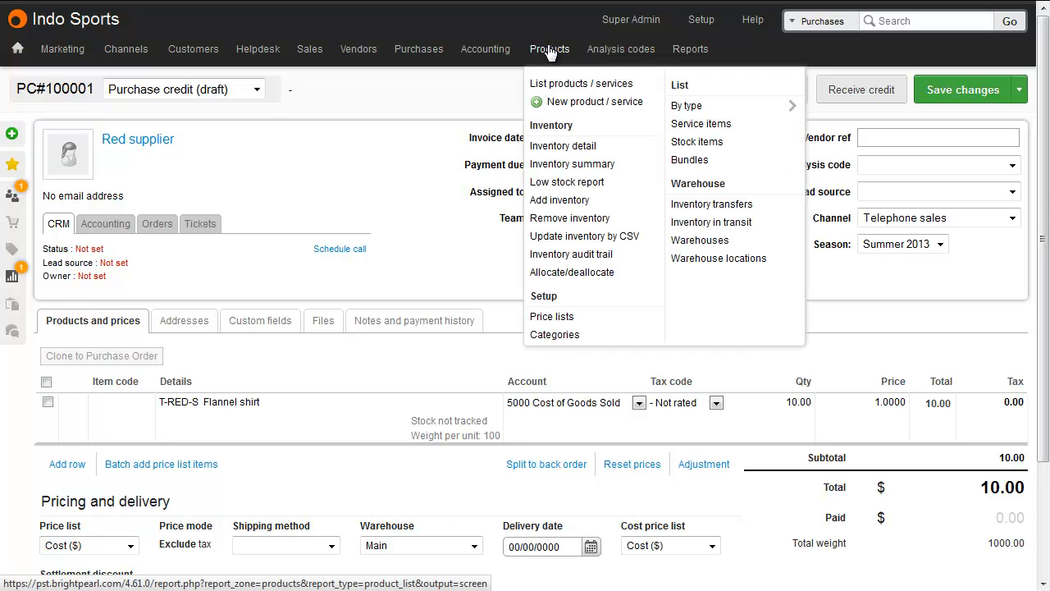
{"action": "left_click", "coordinate": [566, 145]}
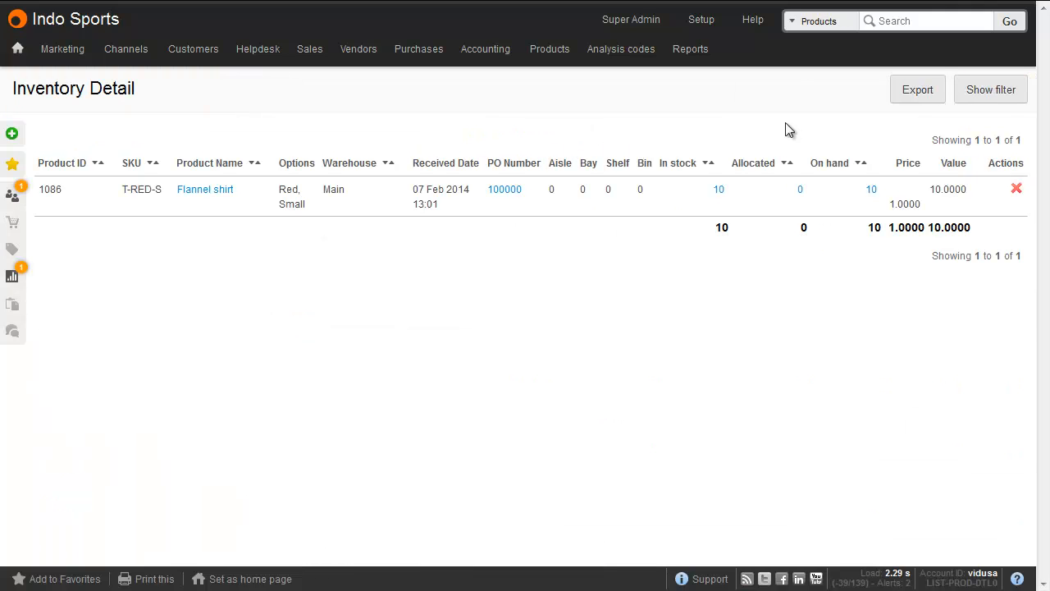
{"action": "left_click", "coordinate": [996, 97]}
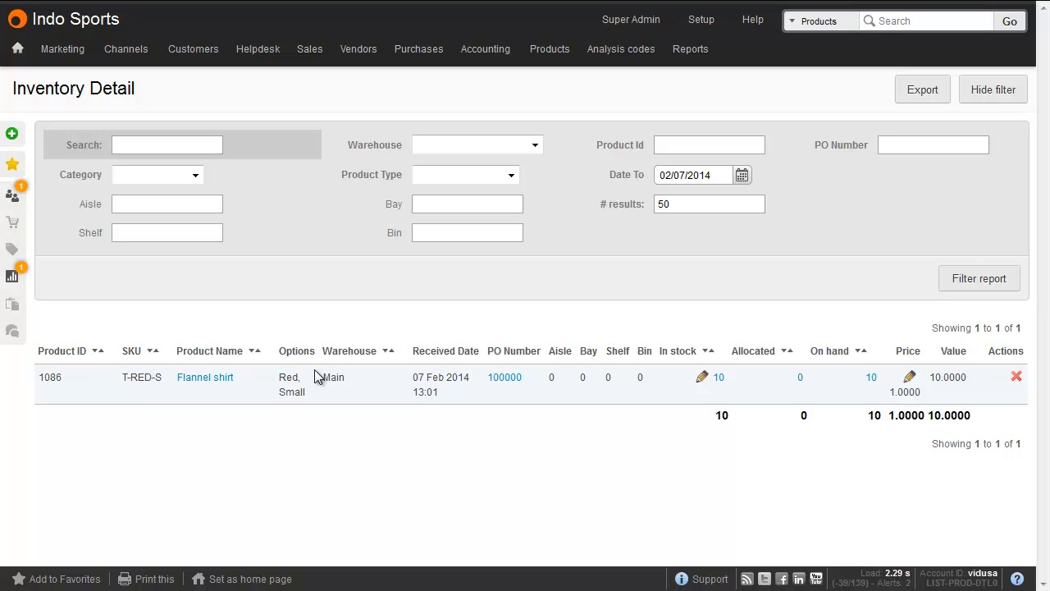
{"action": "mouse_move", "coordinate": [832, 402]}
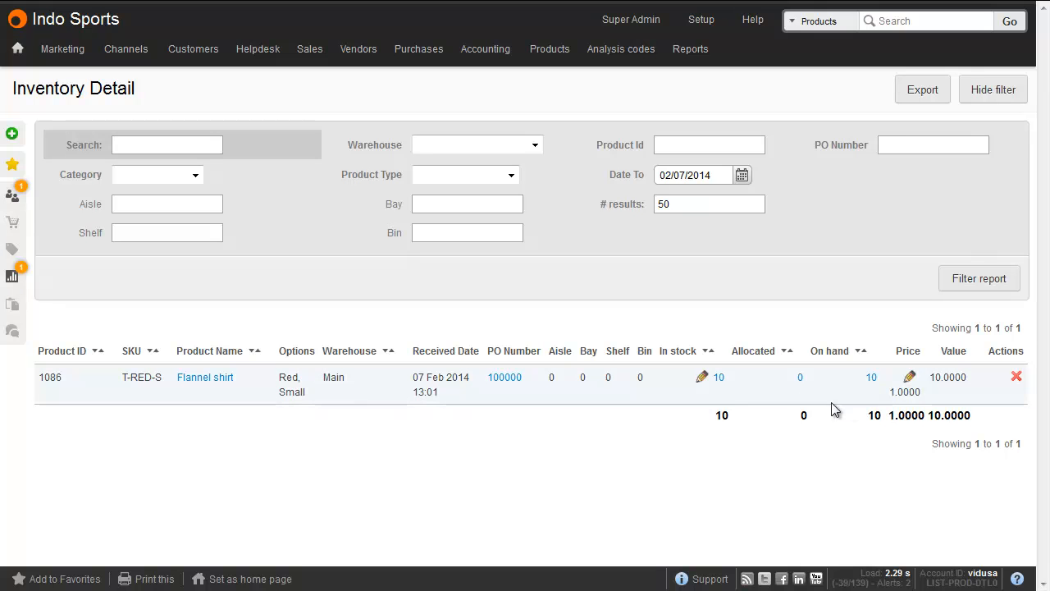
Edit the Flannel shirt's in-stock inventory entry, entering 10 with the reason "End of season", and save it
{"action": "left_click", "coordinate": [703, 380]}
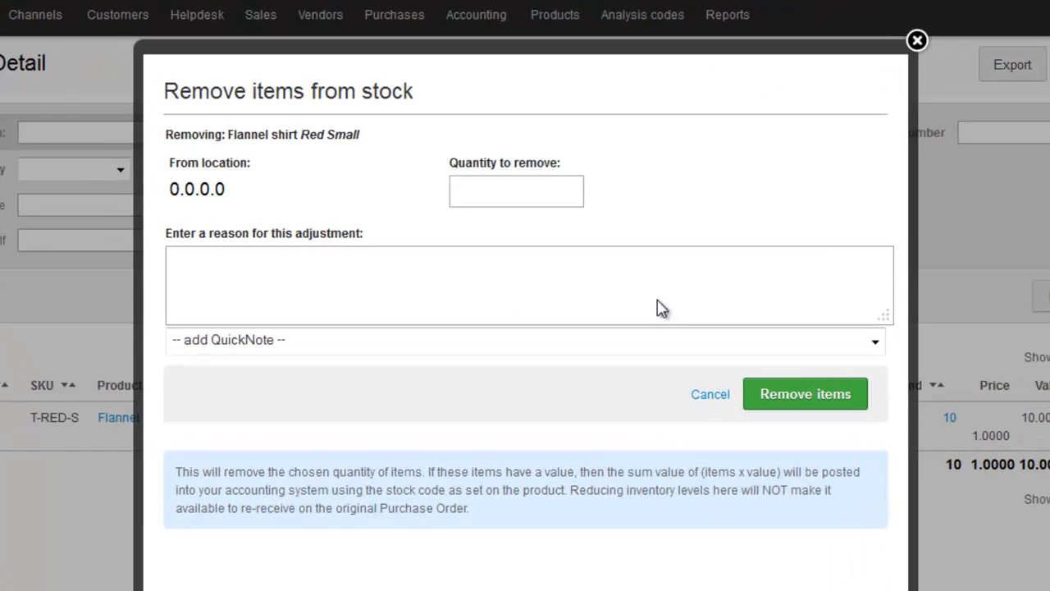
{"action": "left_click", "coordinate": [552, 192]}
{"action": "type", "text": "10"}
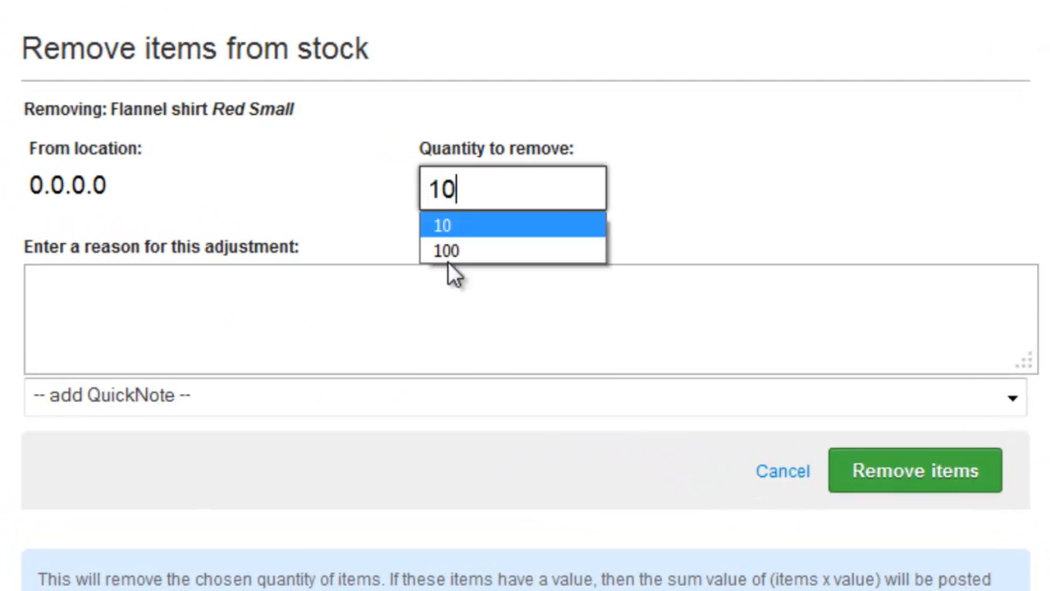
{"action": "left_click", "coordinate": [409, 316]}
{"action": "type", "text": "End of season"}
{"action": "left_click", "coordinate": [870, 463]}
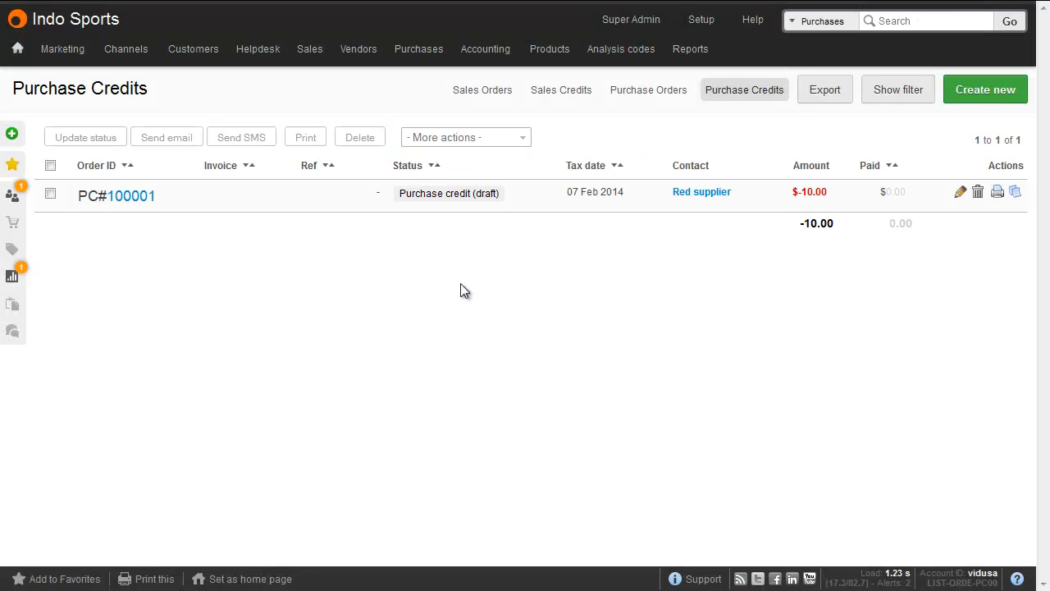
Open purchase credit PC#100001 and receive the credit with invoice number CC345
{"action": "mouse_move", "coordinate": [422, 51]}
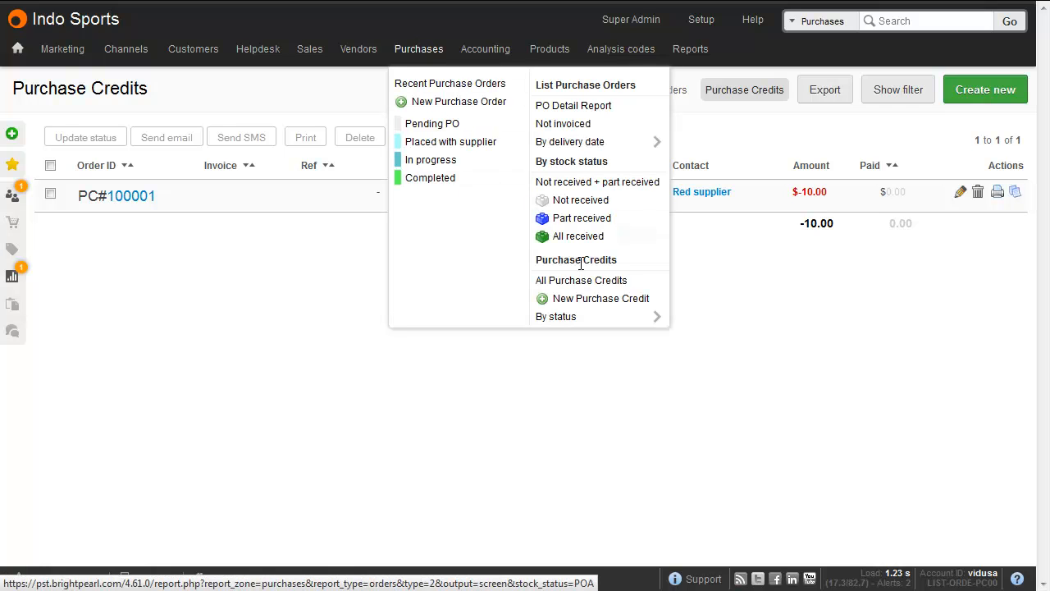
{"action": "left_click", "coordinate": [129, 197]}
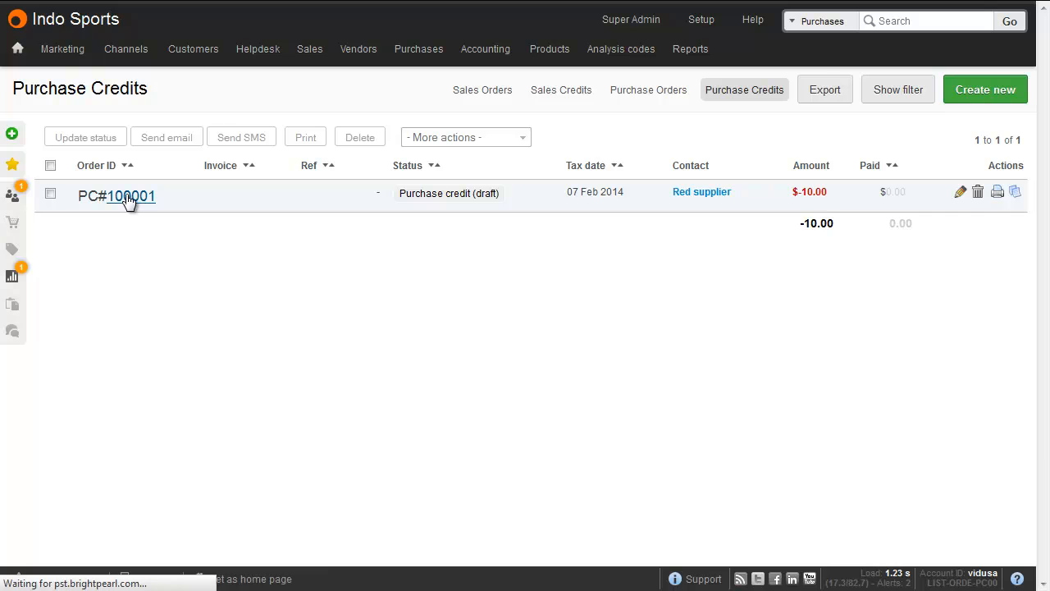
{"action": "left_click", "coordinate": [858, 88]}
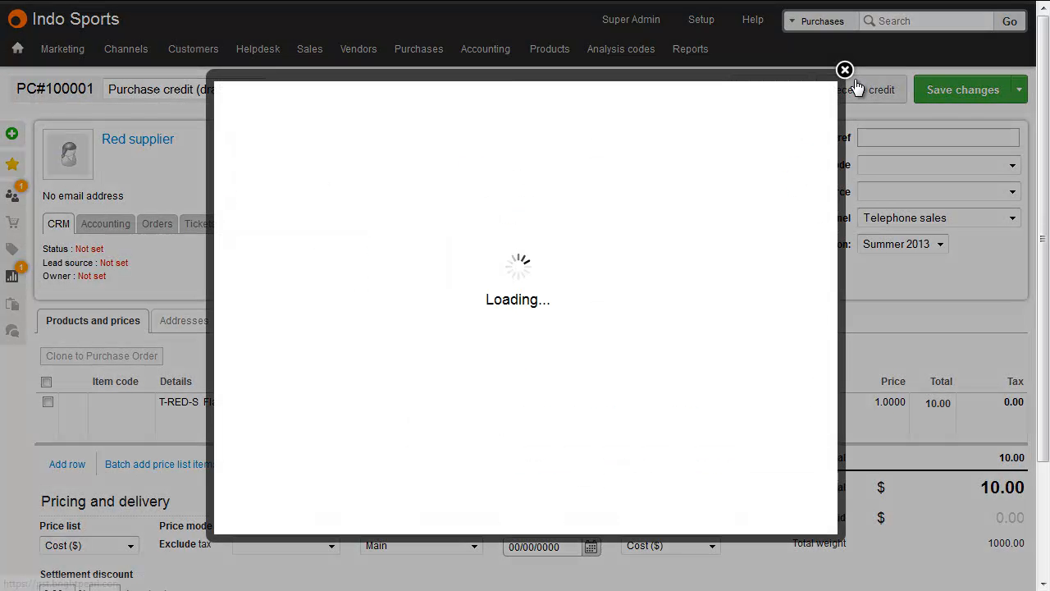
{"action": "left_click", "coordinate": [332, 175]}
{"action": "type", "text": "CC345"}
{"action": "left_click", "coordinate": [750, 314]}
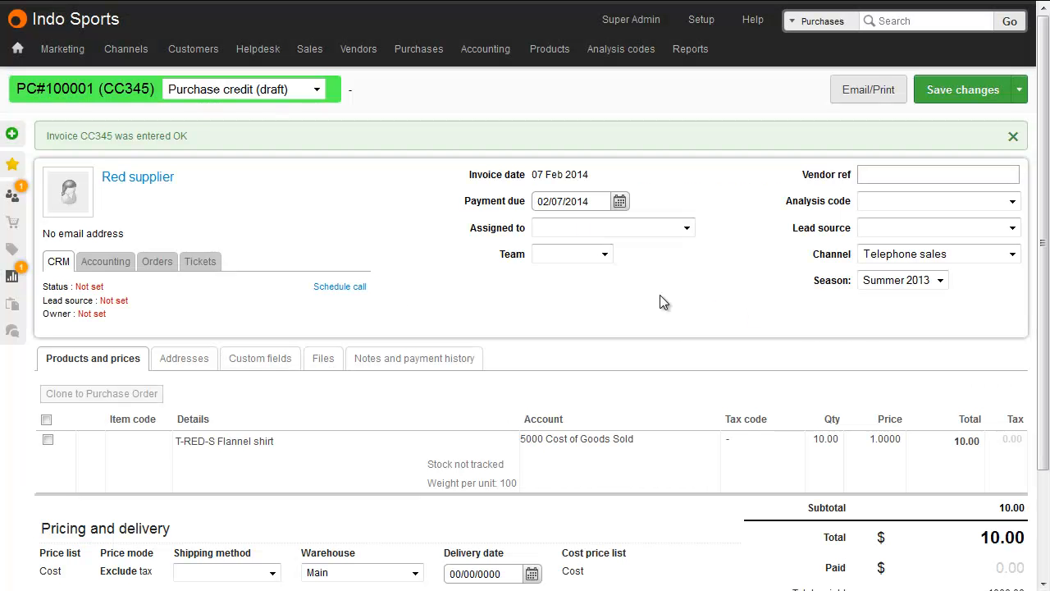
Set the purchase credit's status to Purchase credit complete and save the changes
{"action": "left_click", "coordinate": [104, 267]}
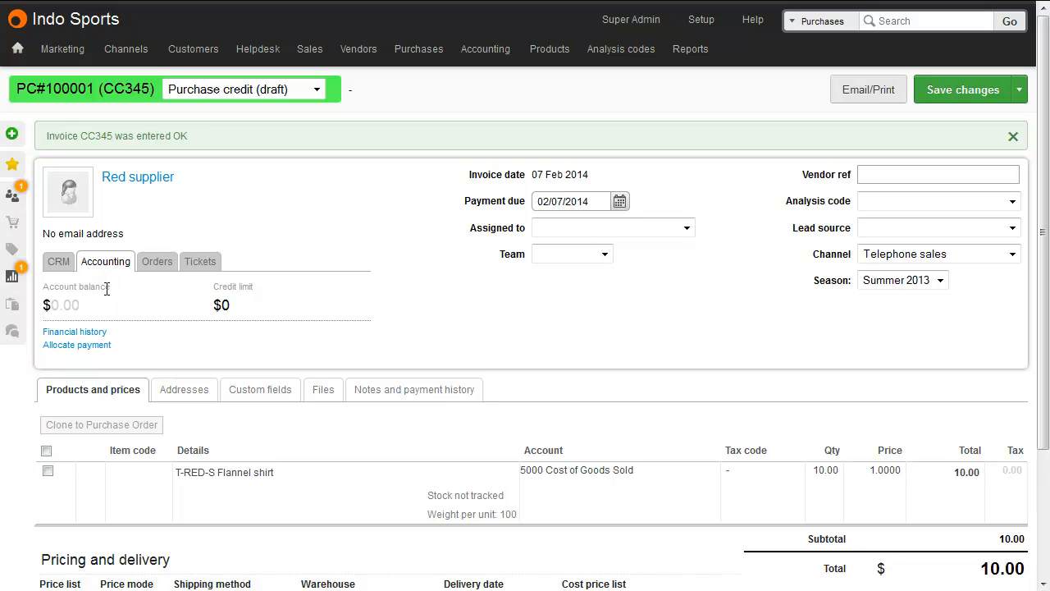
{"action": "left_click", "coordinate": [317, 91]}
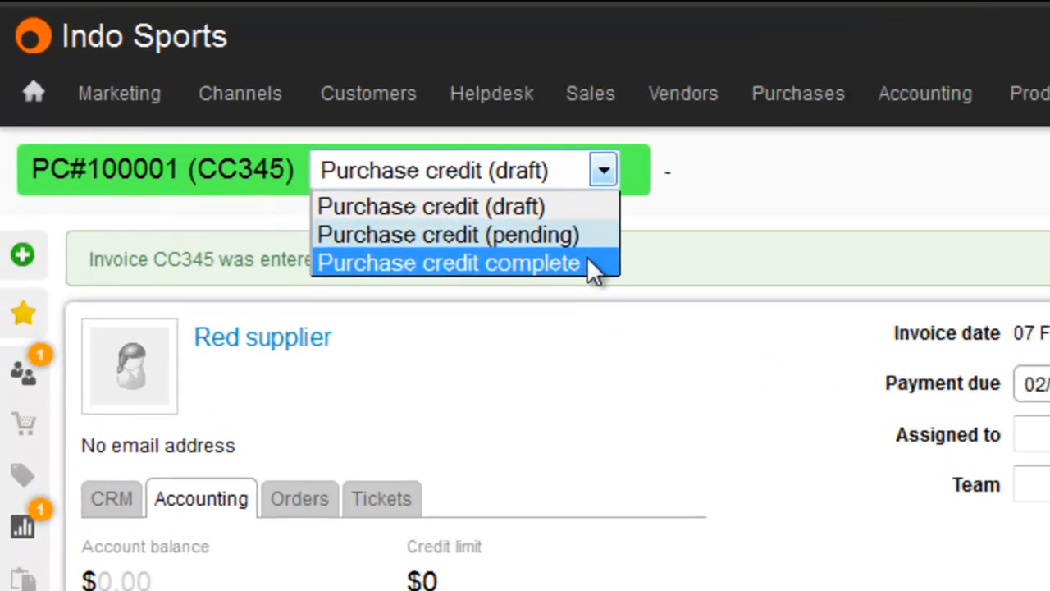
{"action": "left_click", "coordinate": [597, 265]}
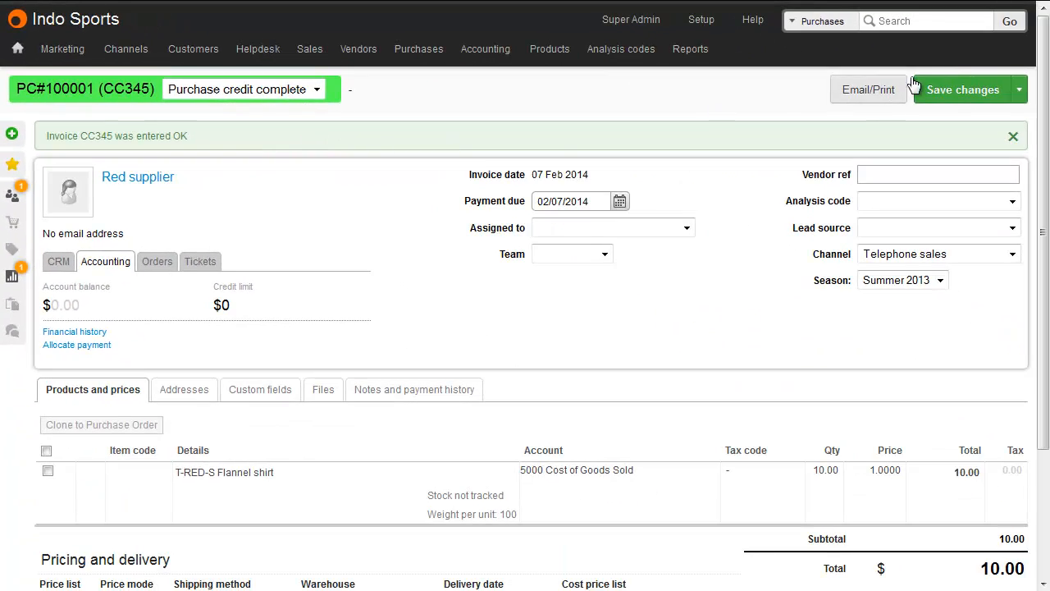
{"action": "left_click", "coordinate": [959, 87]}
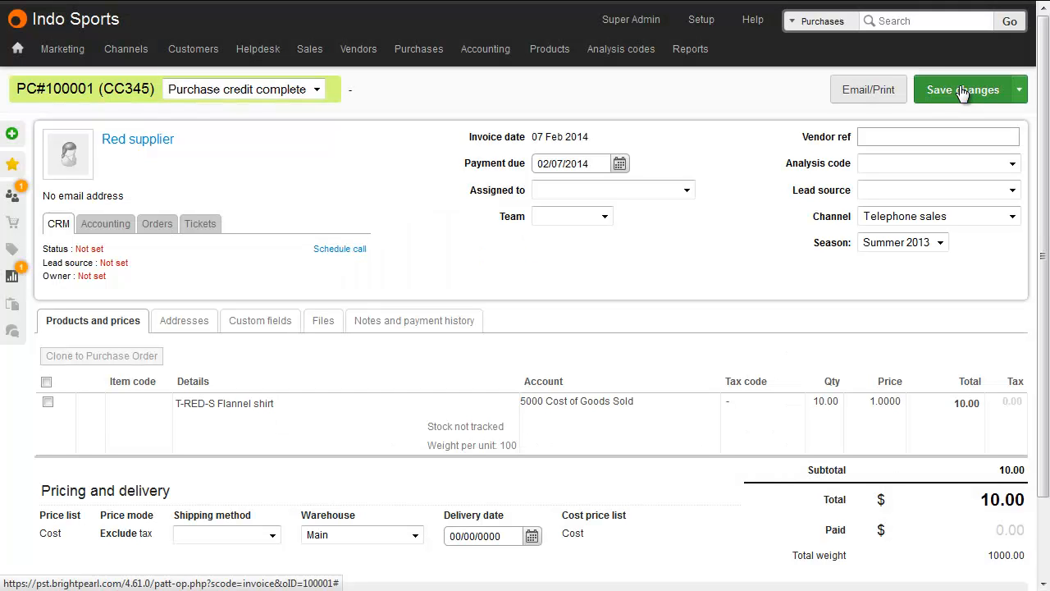
Open the General Ledger report to review the posted entries
{"action": "mouse_move", "coordinate": [691, 49]}
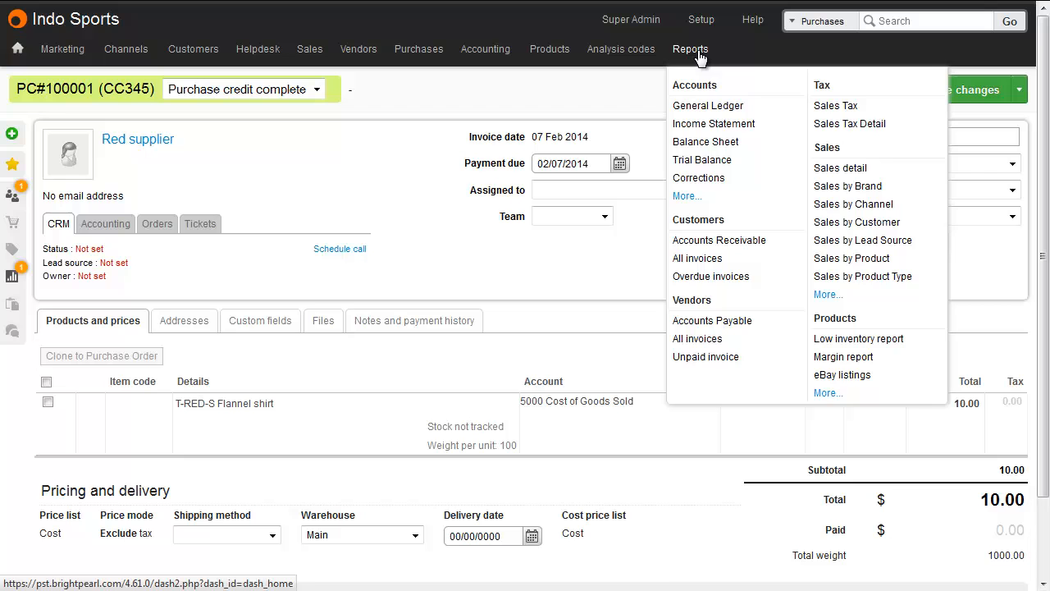
{"action": "left_click", "coordinate": [707, 106]}
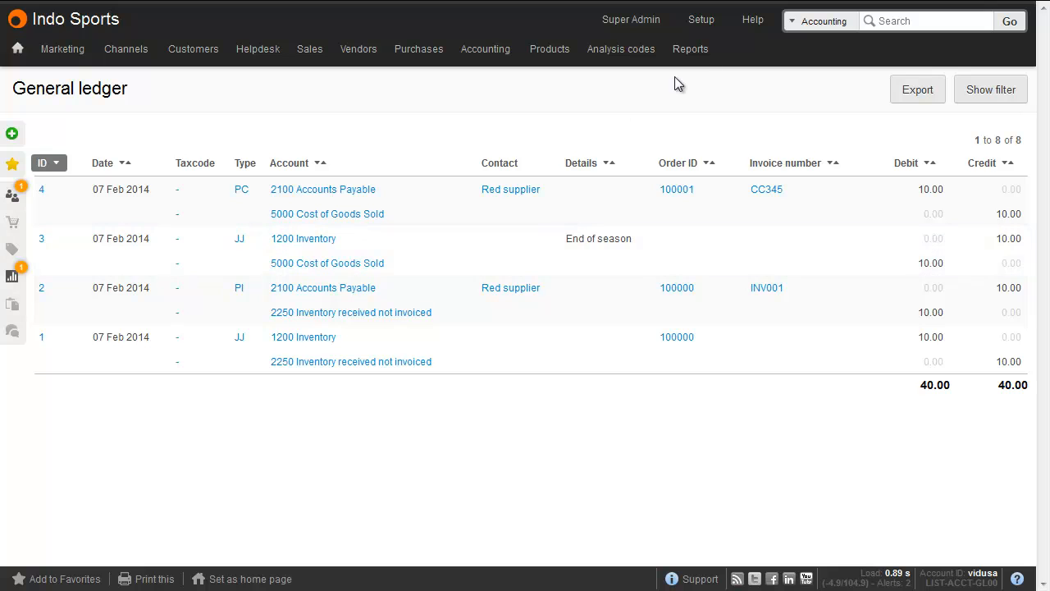
Open the Income Statement report and then the Balance Sheet report
{"action": "mouse_move", "coordinate": [699, 53]}
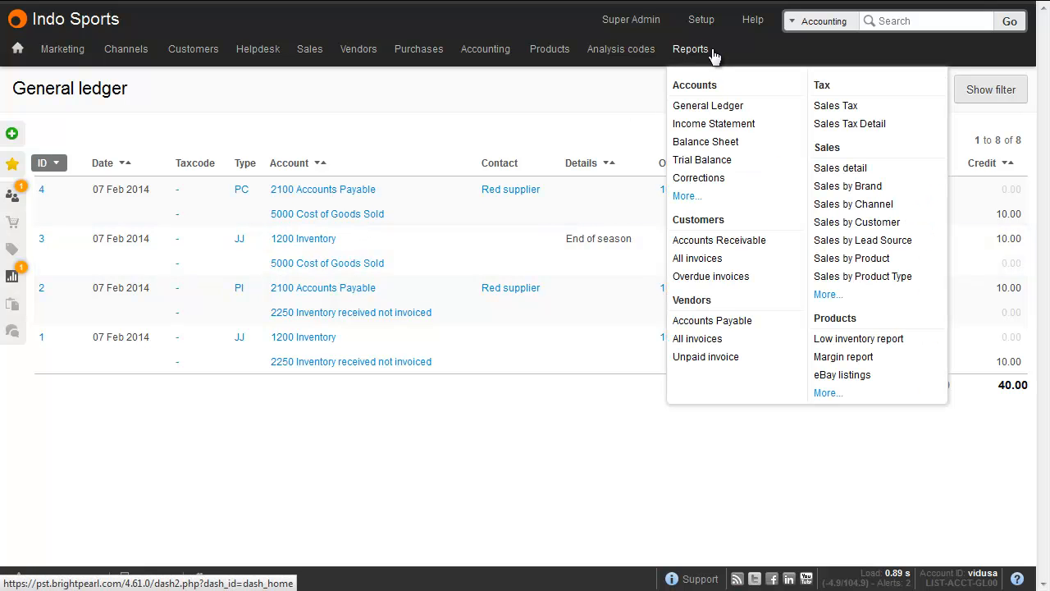
{"action": "left_click", "coordinate": [720, 124]}
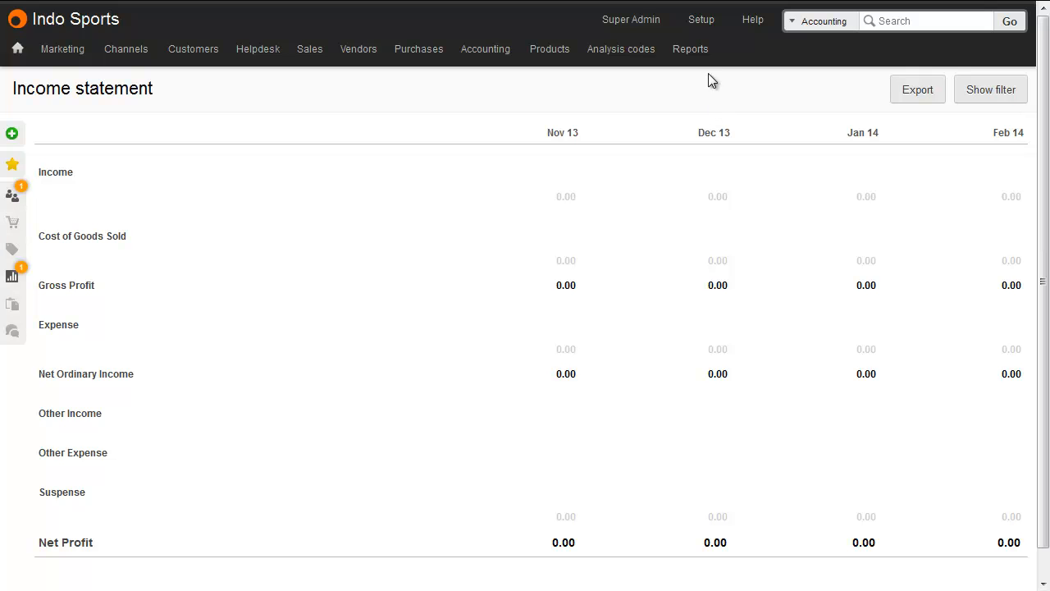
{"action": "mouse_move", "coordinate": [704, 52]}
{"action": "left_click", "coordinate": [711, 141]}
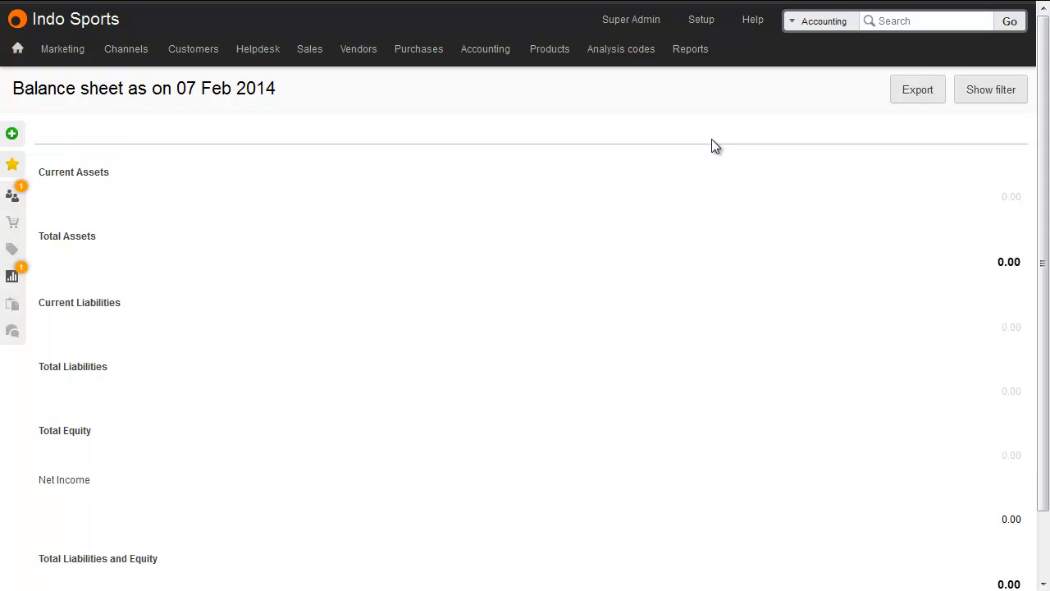